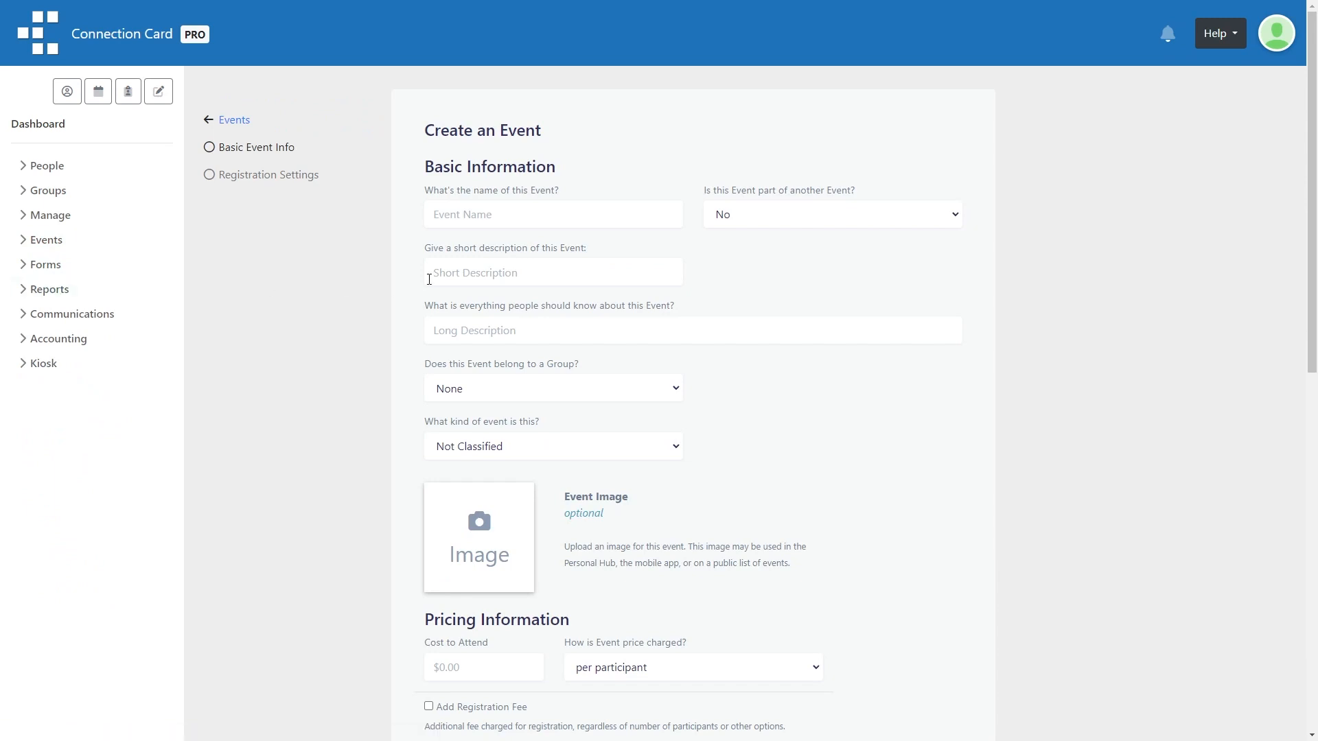
# Step: Name the new event "Weekend Conference"
pyautogui.click(469, 216)
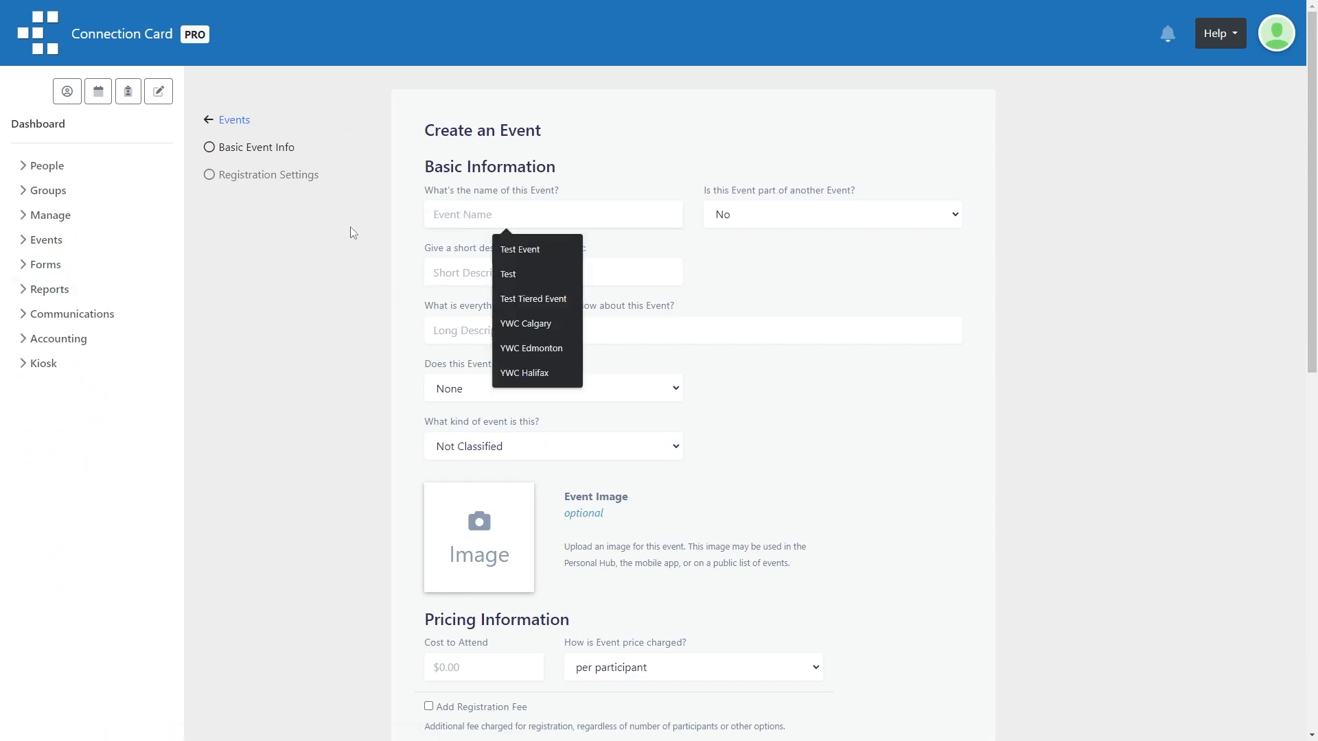
pyautogui.press('Escape')
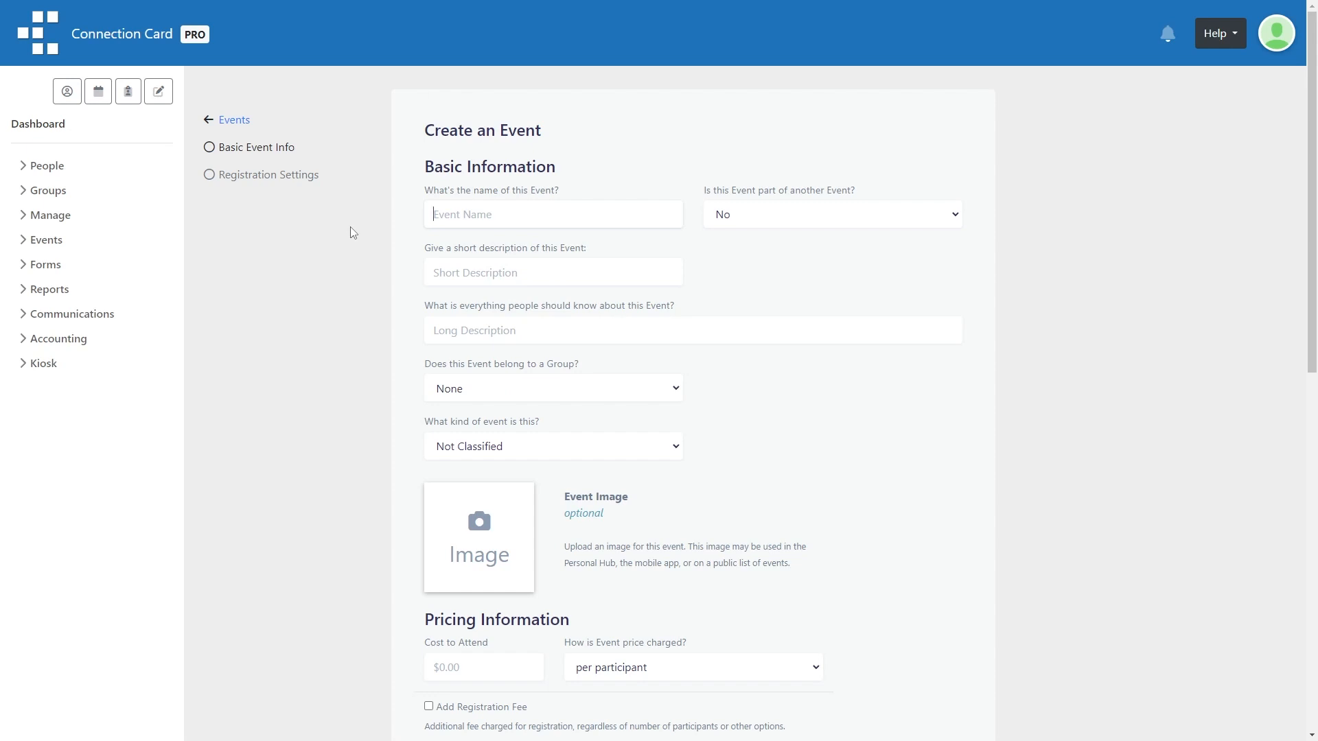
pyautogui.write('Weekend ')
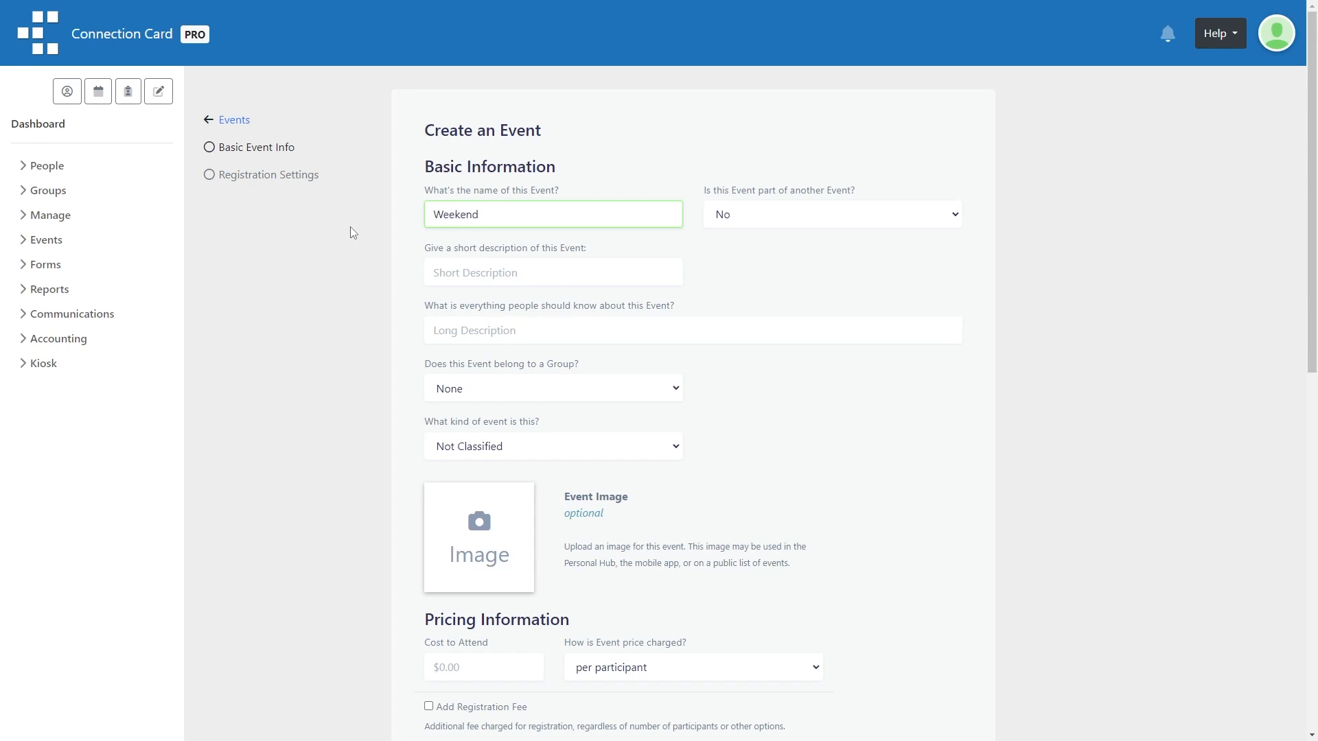
pyautogui.write('Conference')
# Step: Enter "Test" as both the short description and the long description of the event
pyautogui.click(481, 278)
pyautogui.write('Test')
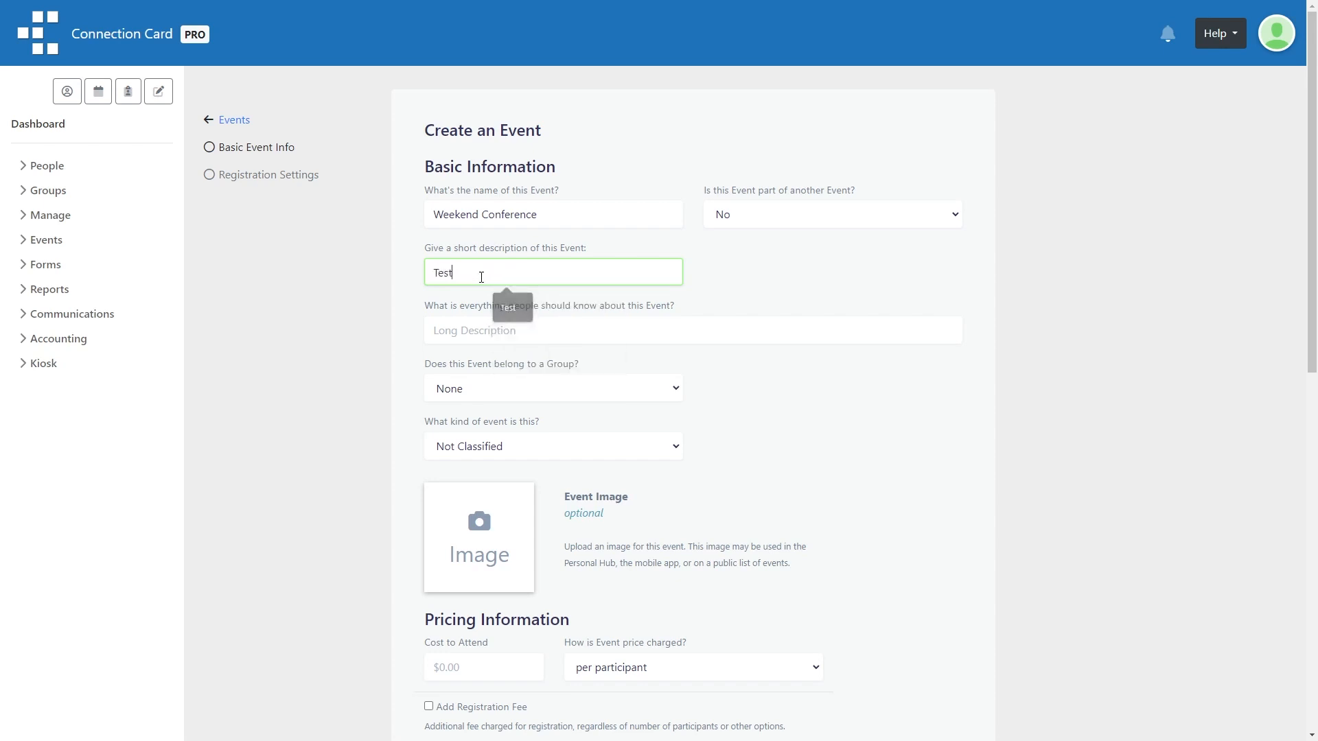
pyautogui.click(465, 324)
pyautogui.write('Yrdy')
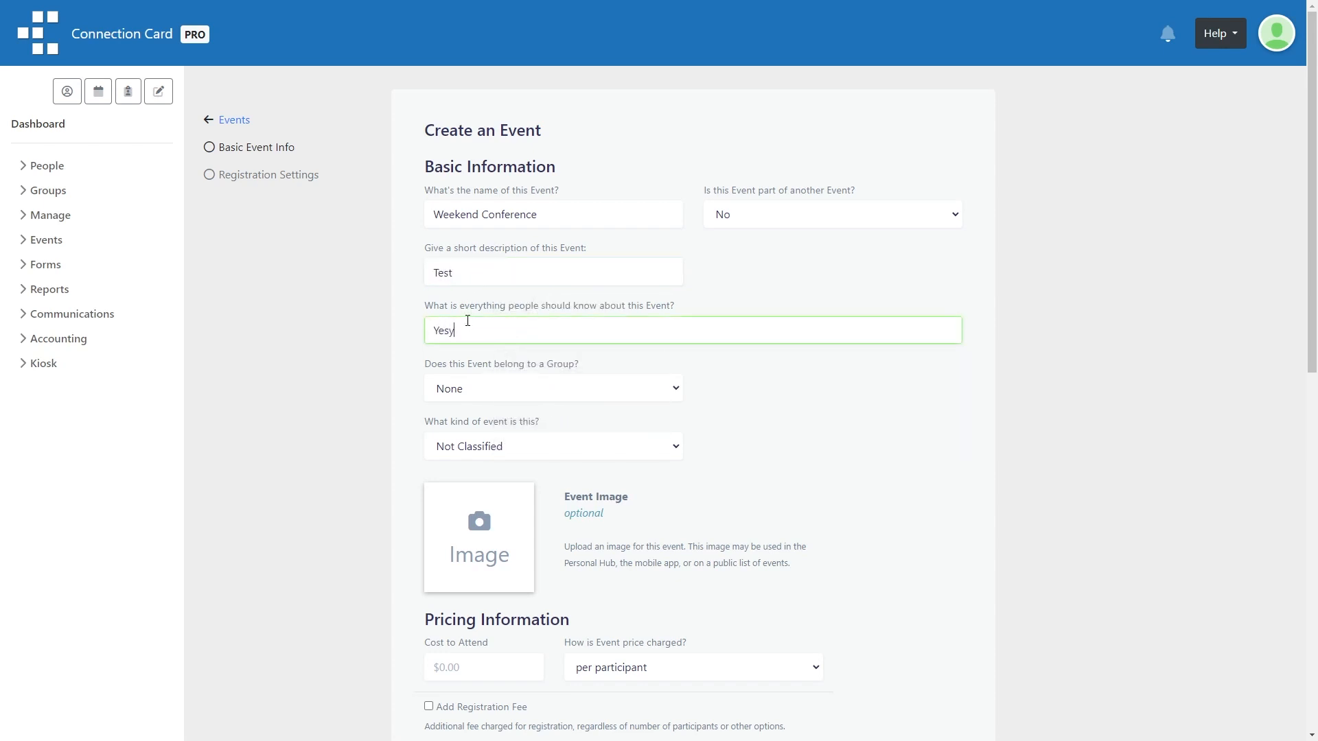
pyautogui.press('BackSpace')
pyautogui.press('BackSpace')
pyautogui.press('BackSpace')
pyautogui.press('BackSpace')
pyautogui.write('Test')
pyautogui.click(404, 354)
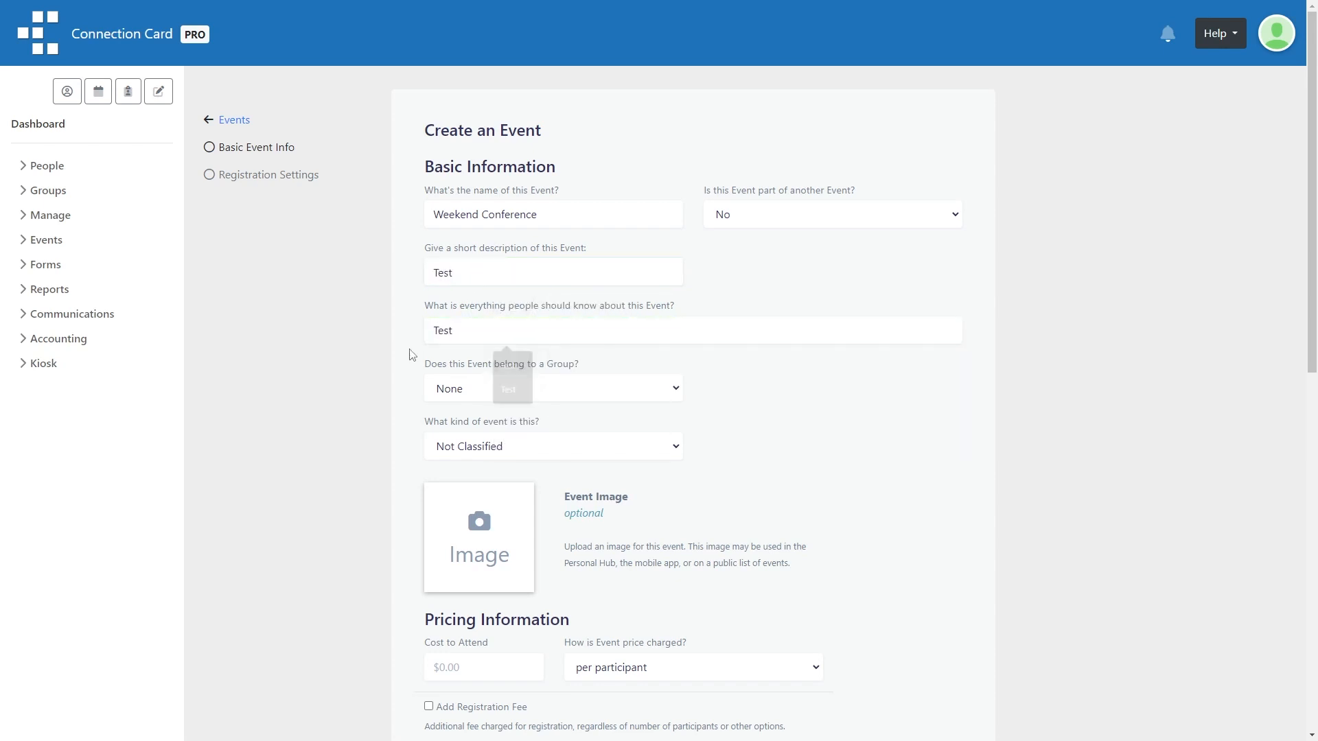
# Step: Set the event's cost to attend to 150 in the pricing information
pyautogui.scroll(-2, 420, 350)
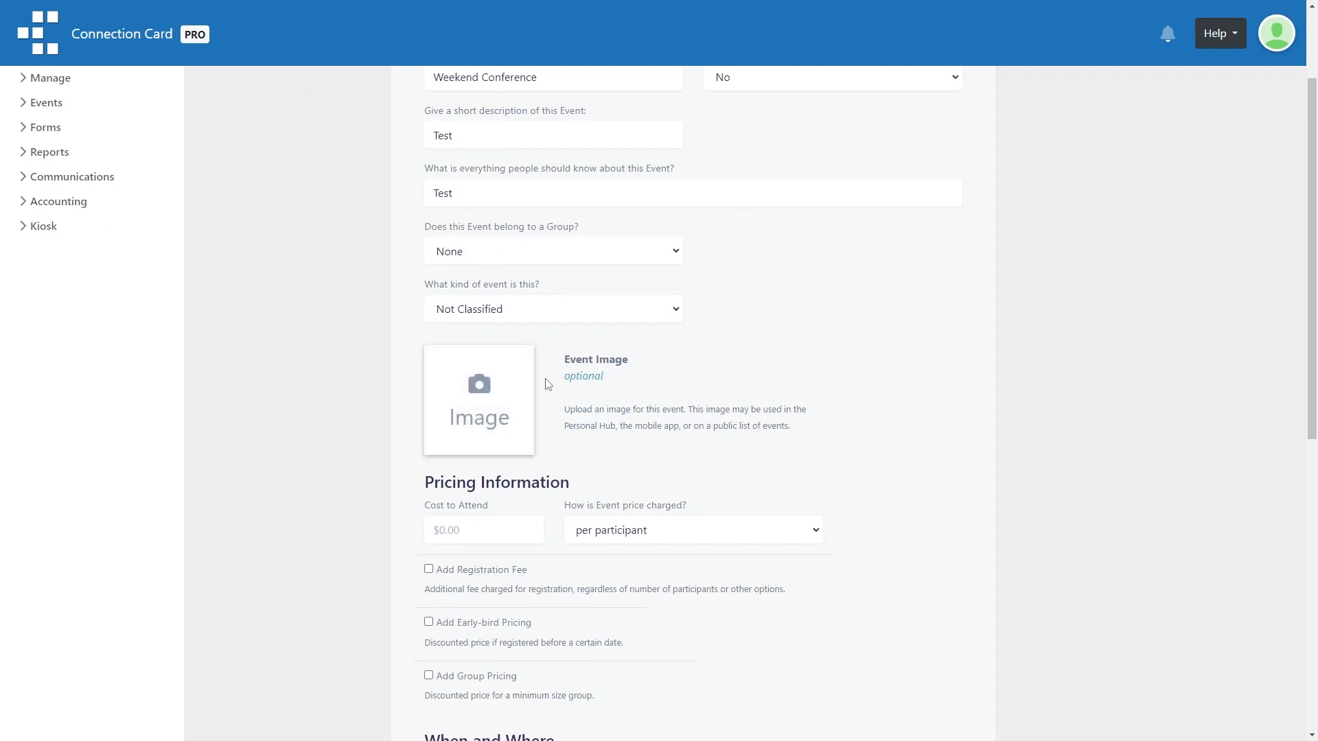
pyautogui.scroll(-3, 494, 382)
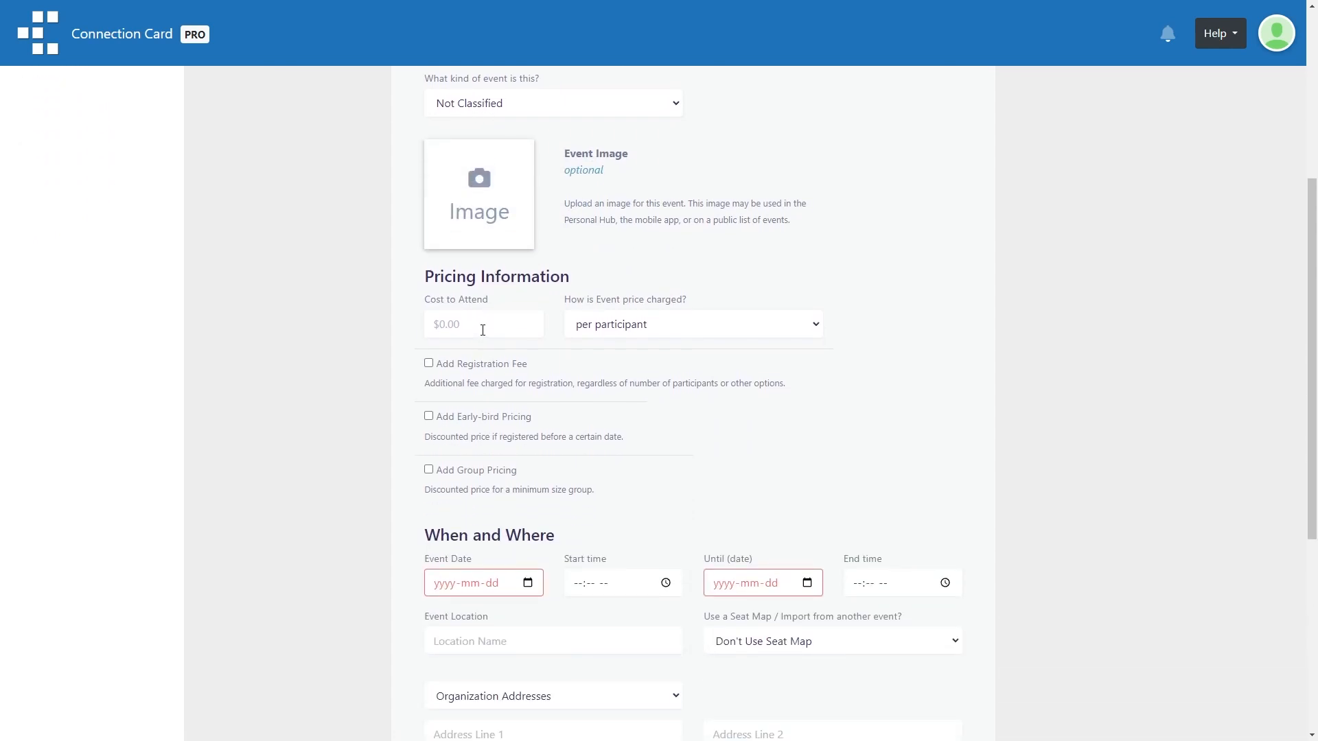
pyautogui.click(481, 325)
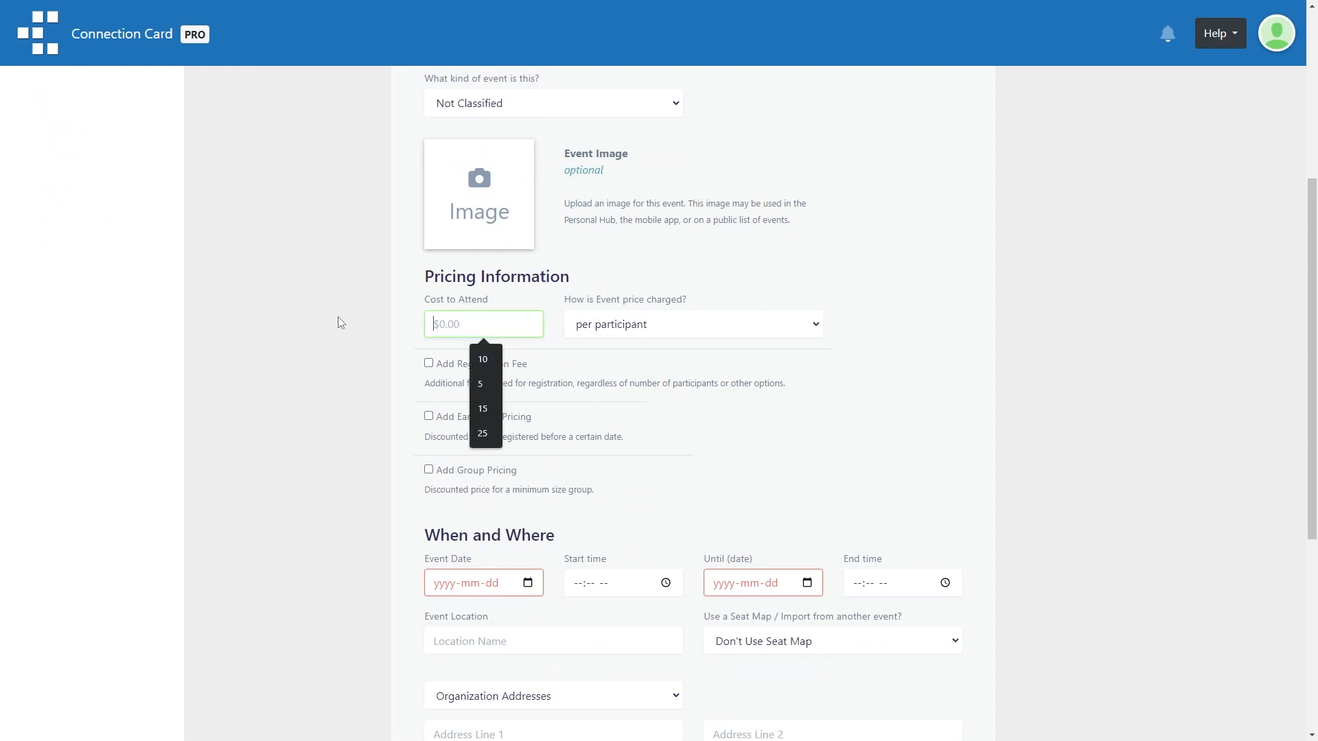
pyautogui.write('150')
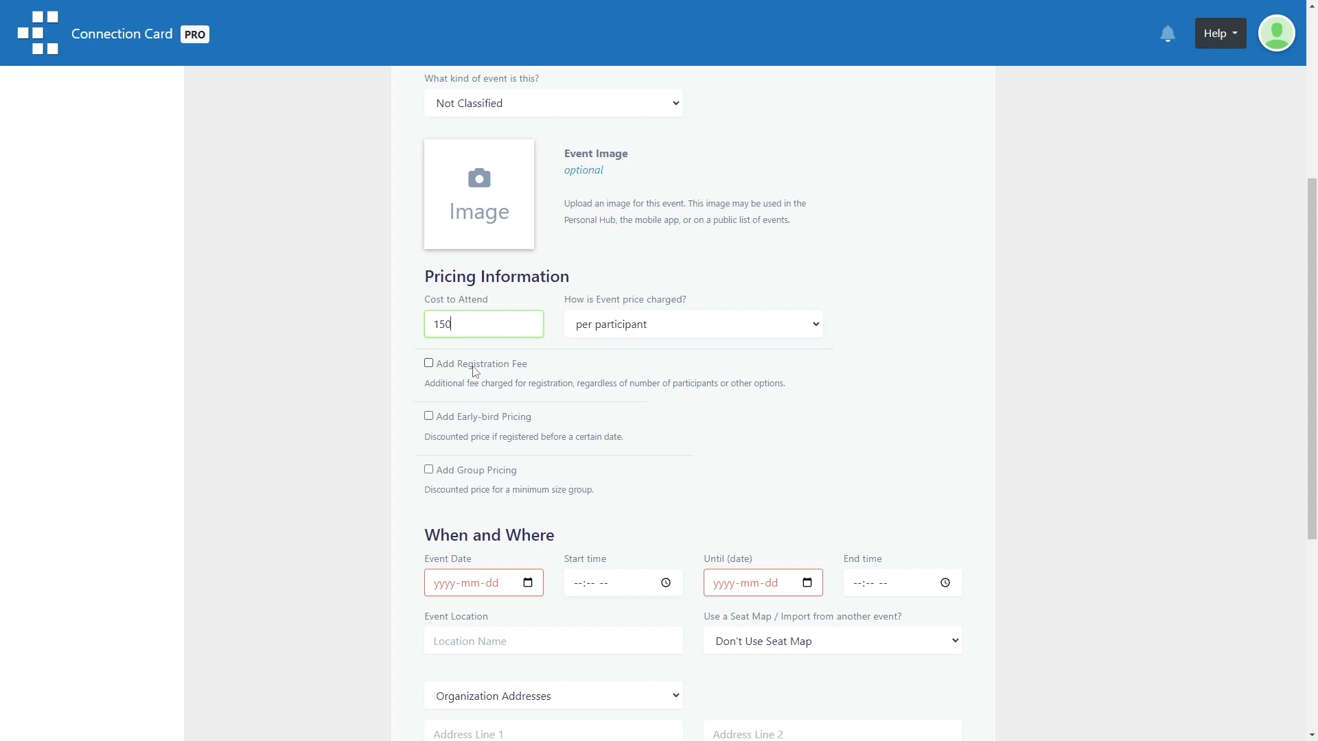
pyautogui.click(474, 371)
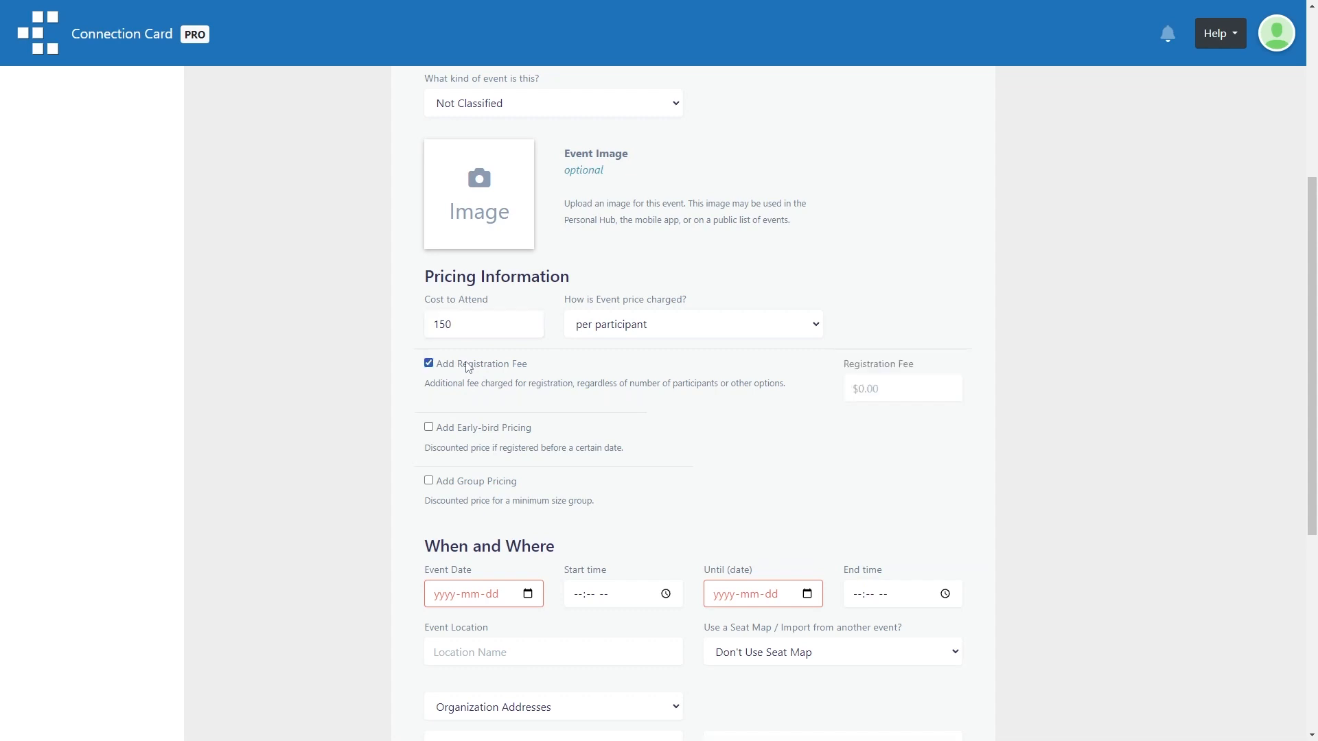
pyautogui.click(478, 373)
pyautogui.click(475, 424)
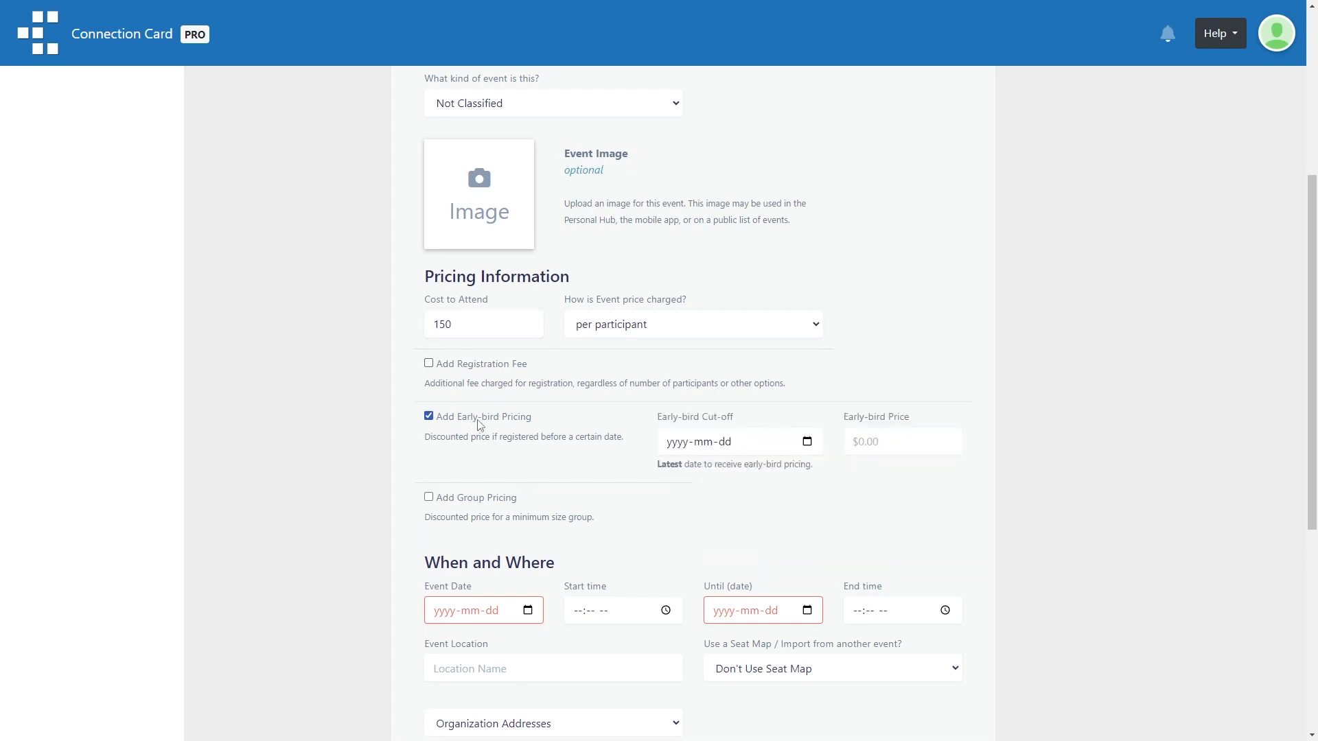
pyautogui.click(478, 424)
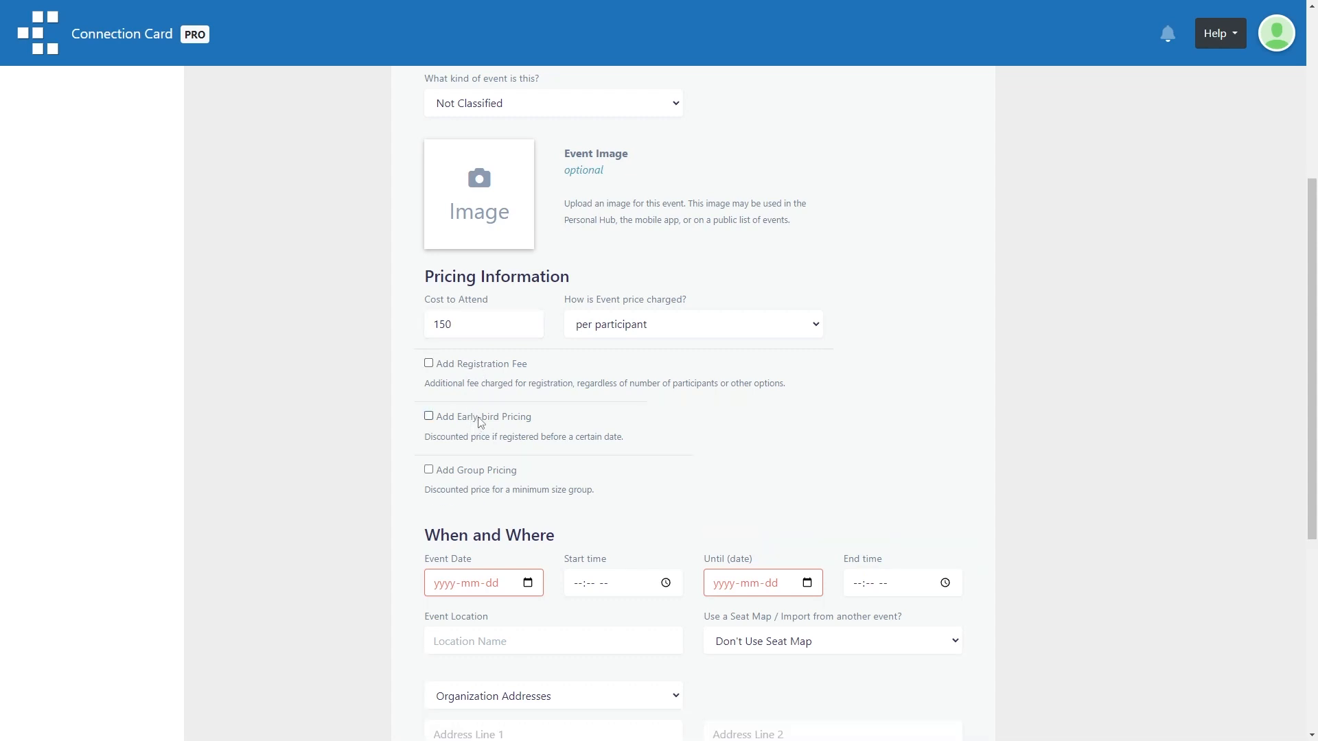
# Step: Add a registration fee of 5 to the event pricing
pyautogui.click(473, 372)
pyautogui.click(902, 387)
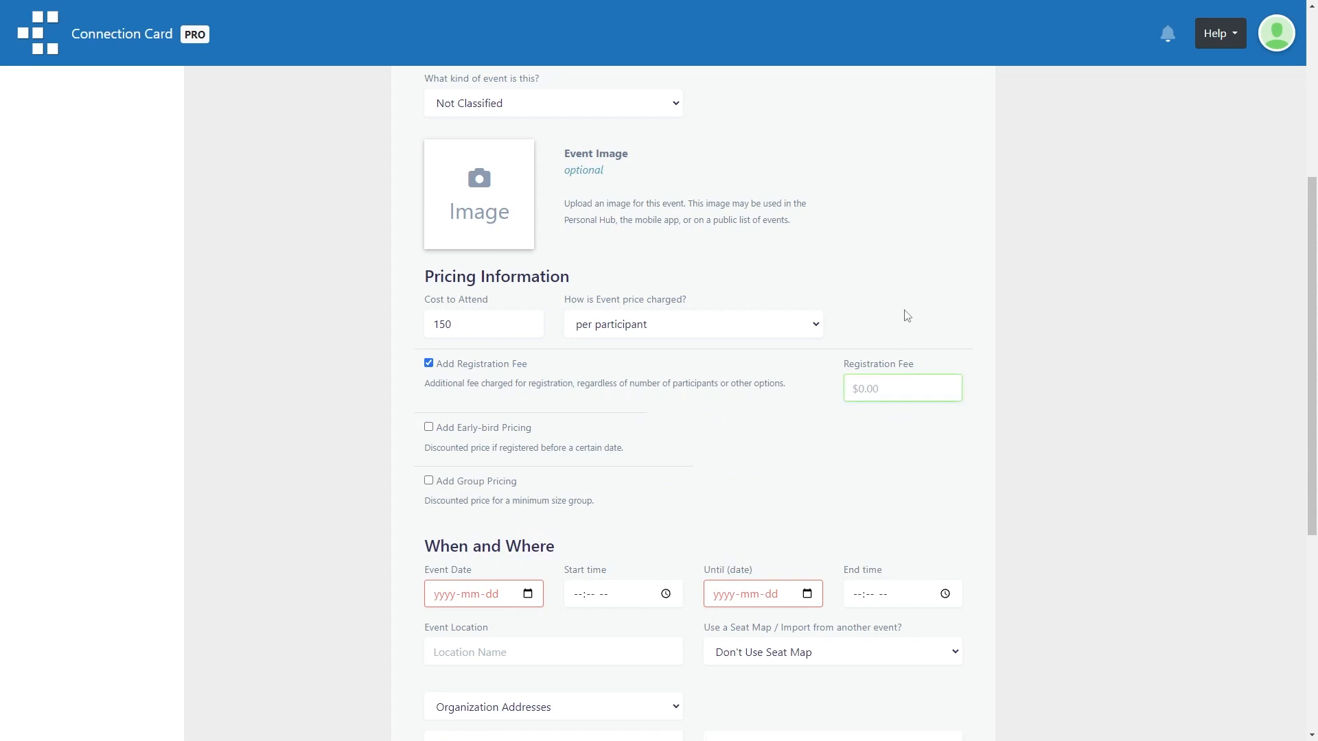
pyautogui.write('5')
pyautogui.press('Tab')
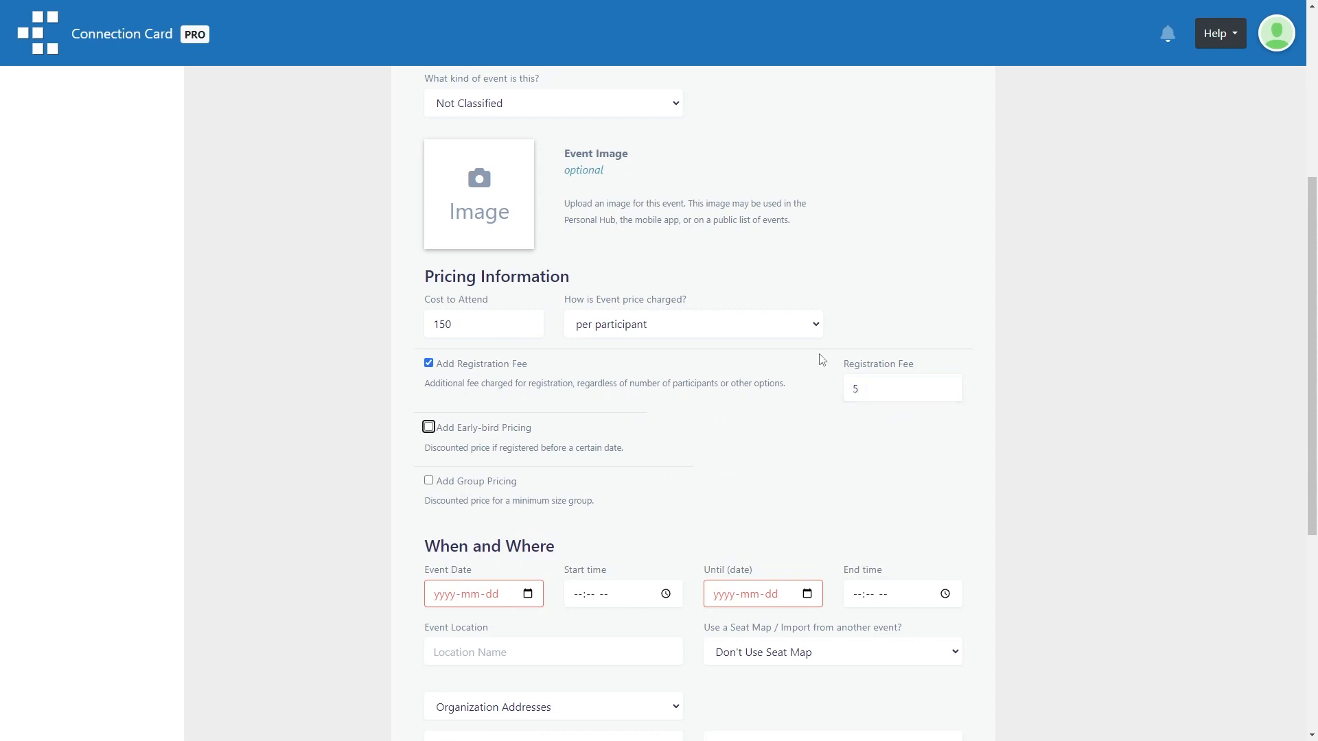
# Step: Add early-bird pricing with a cut-off date of 2023-06-18 and a price of 140, leaving group pricing off
pyautogui.click(520, 432)
pyautogui.scroll(-1, 603, 432)
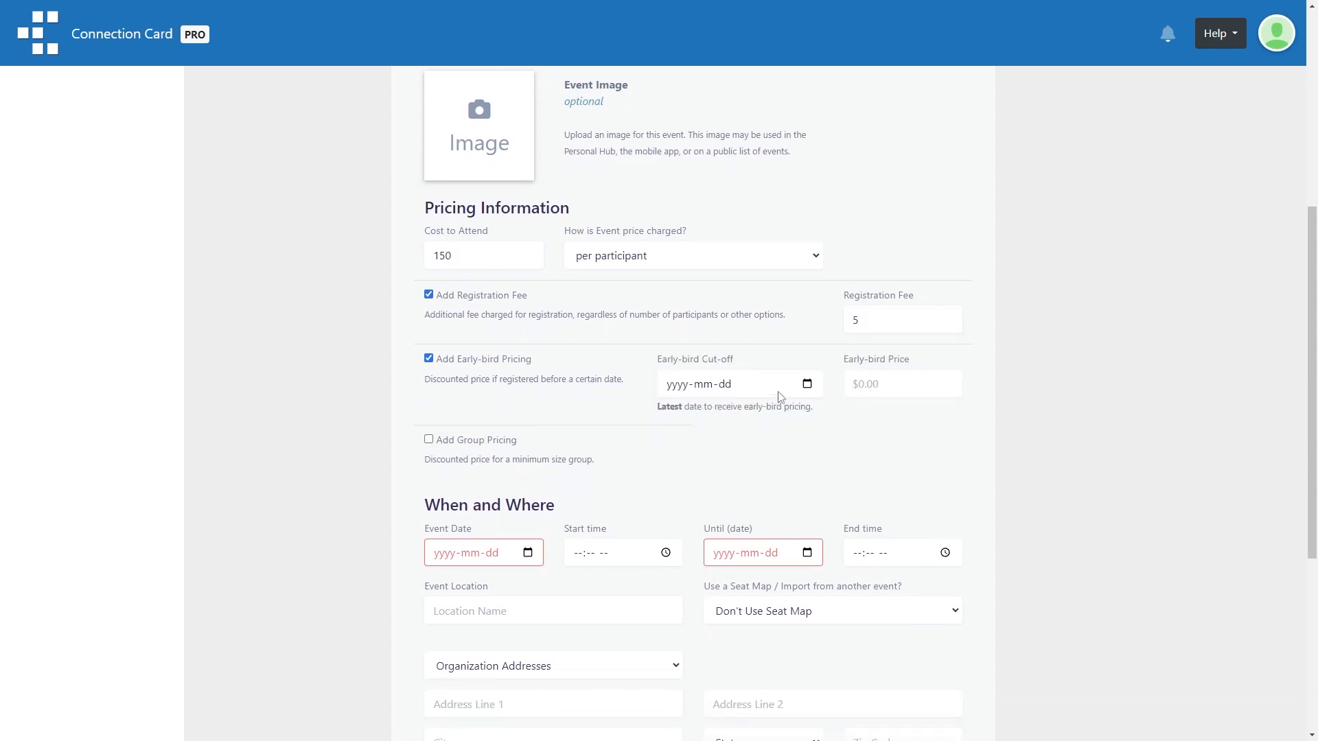
pyautogui.click(808, 385)
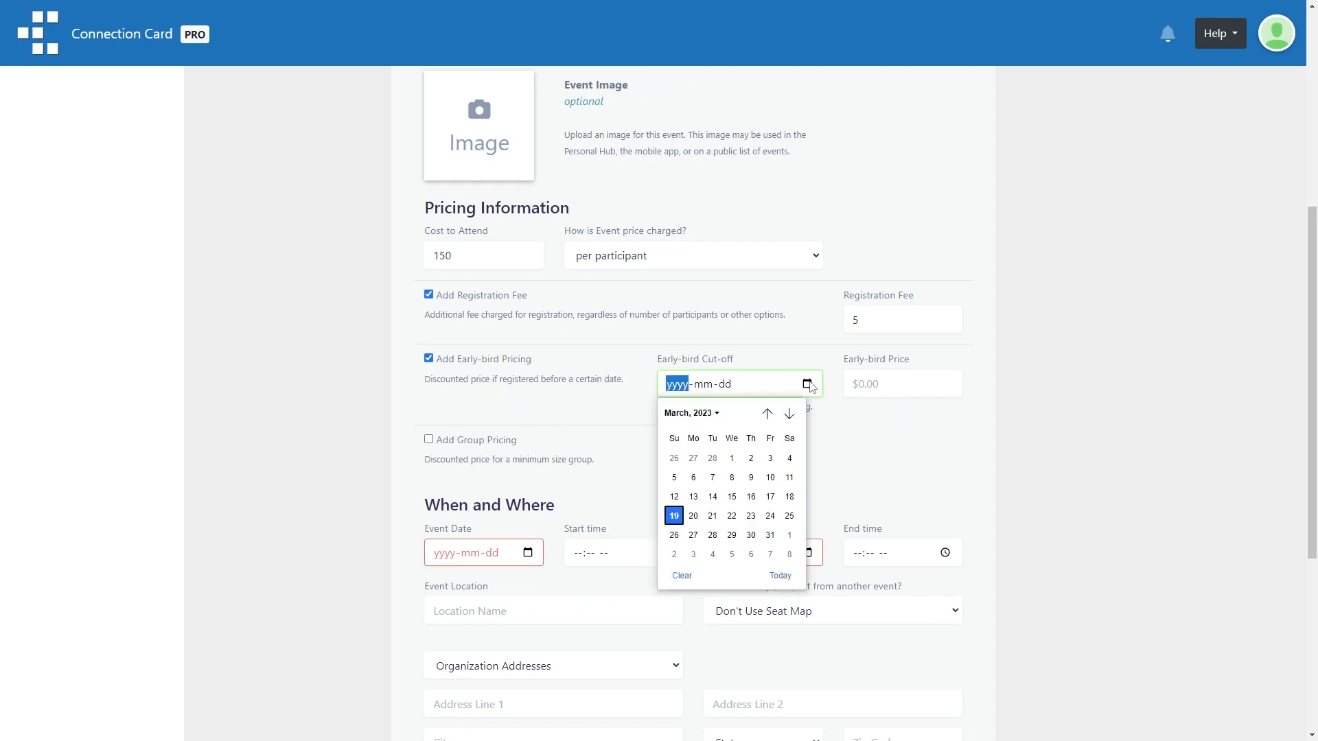
pyautogui.click(789, 413)
pyautogui.click(789, 414)
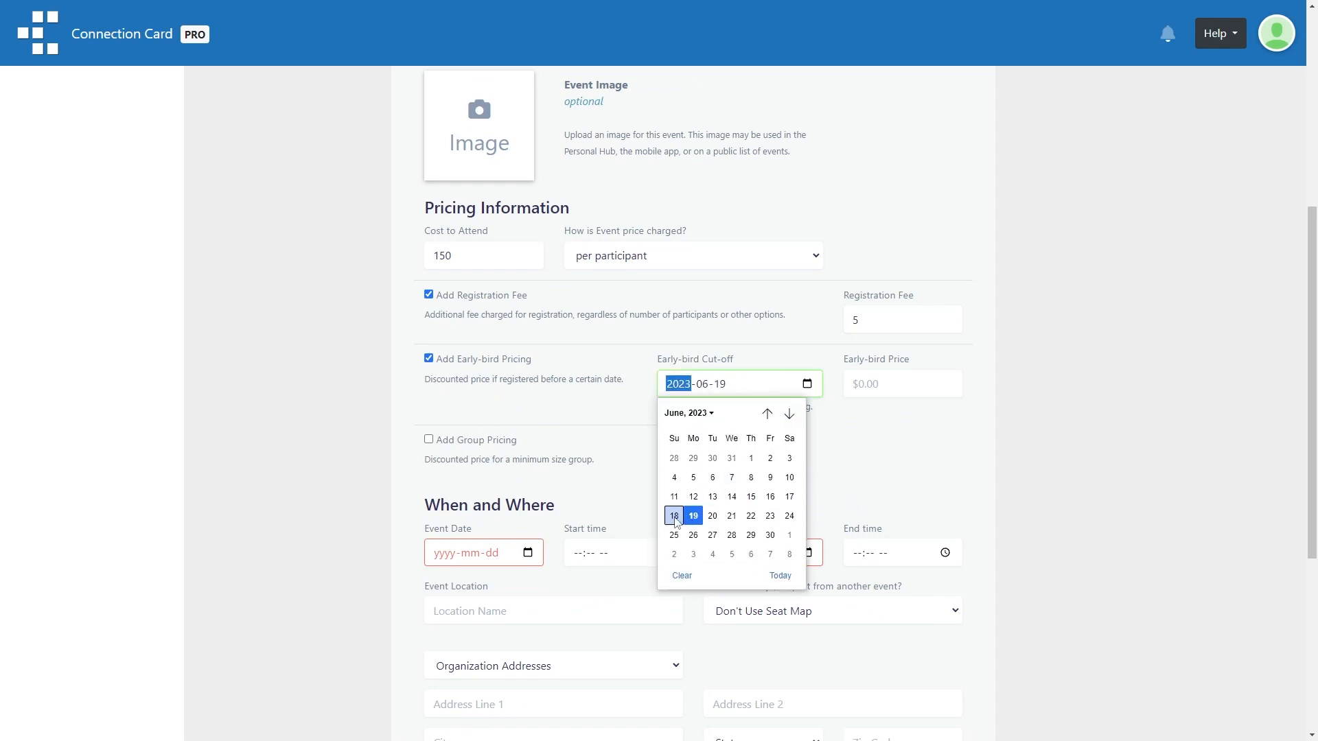
pyautogui.click(674, 514)
pyautogui.click(859, 381)
pyautogui.write('140')
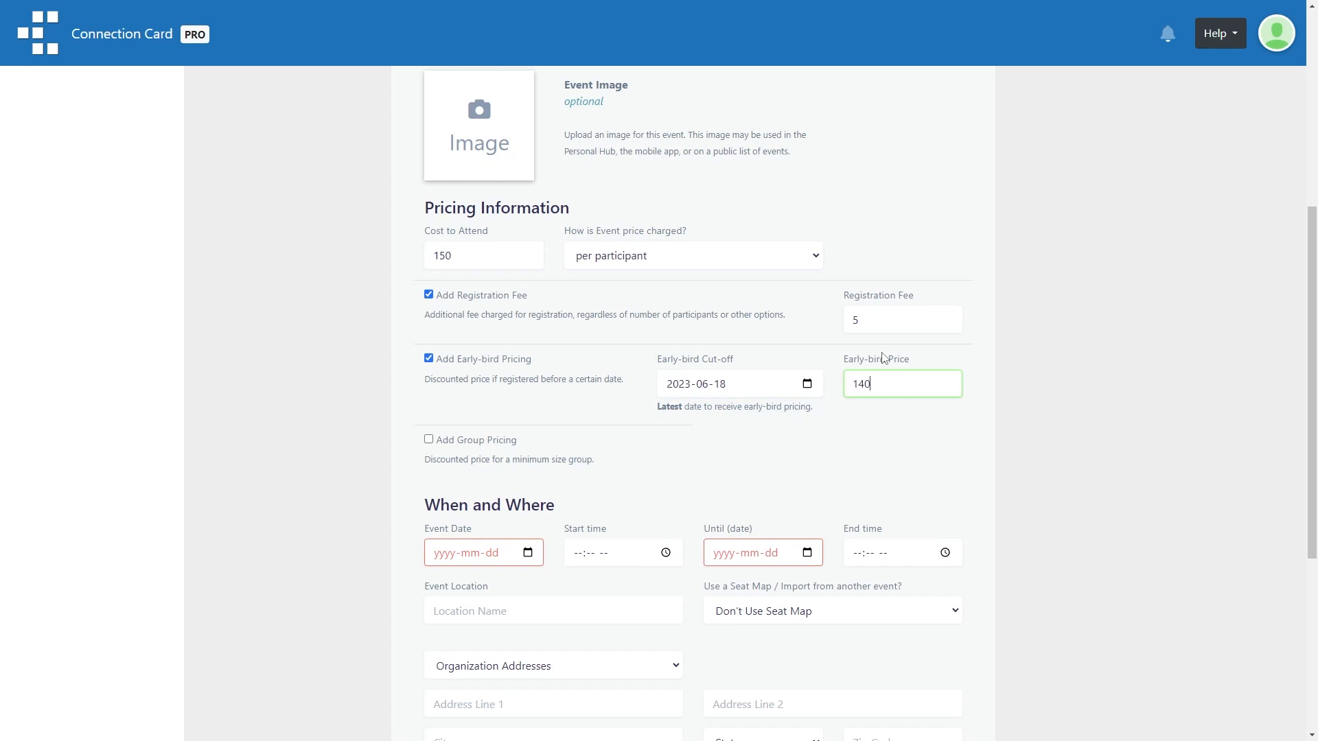
pyautogui.press('Tab')
pyautogui.click(482, 446)
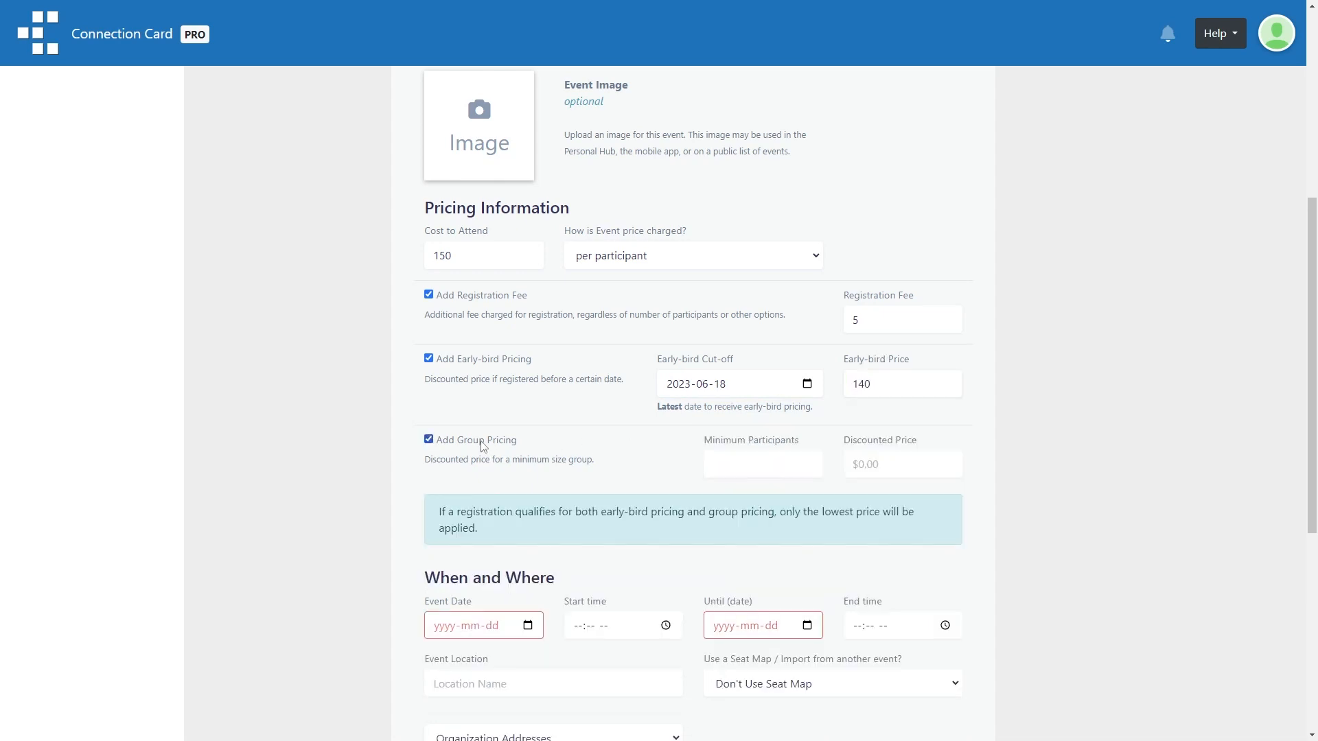
pyautogui.click(482, 446)
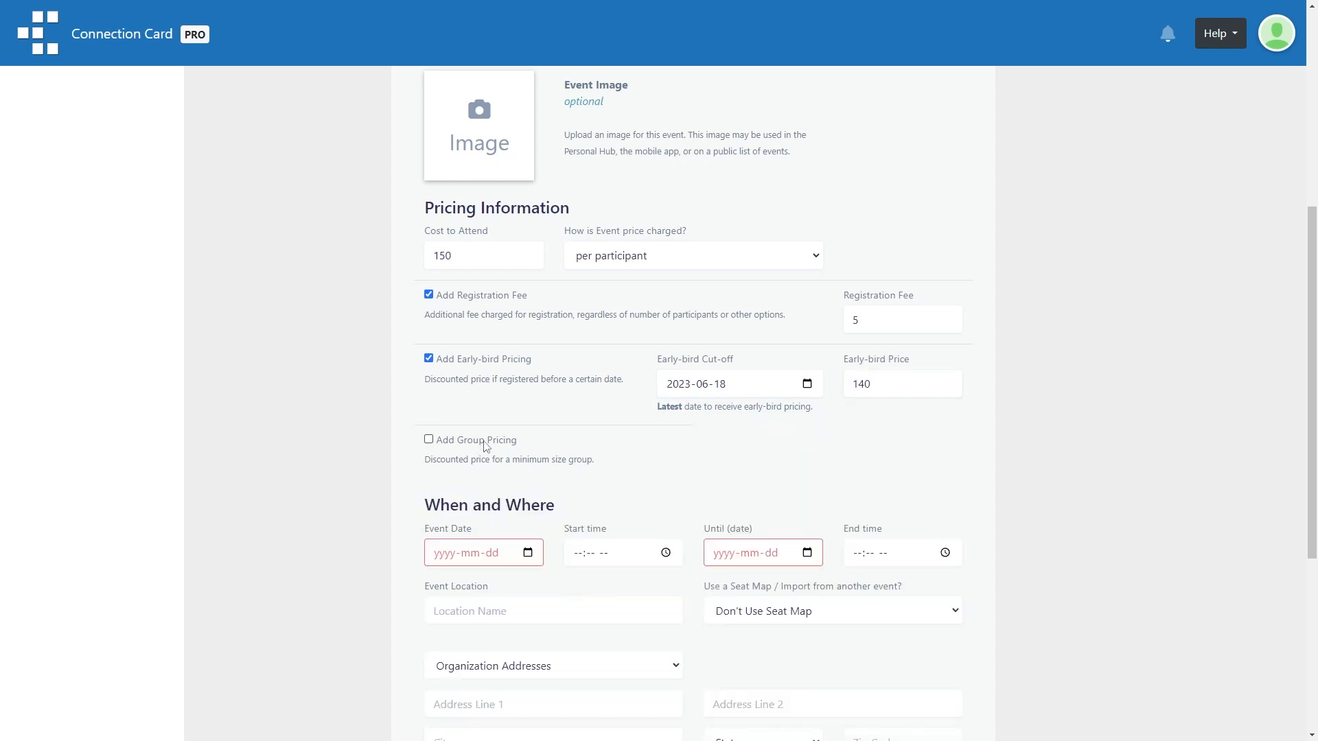
# Step: Schedule the event from 2023-09-15 until 2023-09-17
pyautogui.scroll(-3, 547, 446)
pyautogui.click(527, 347)
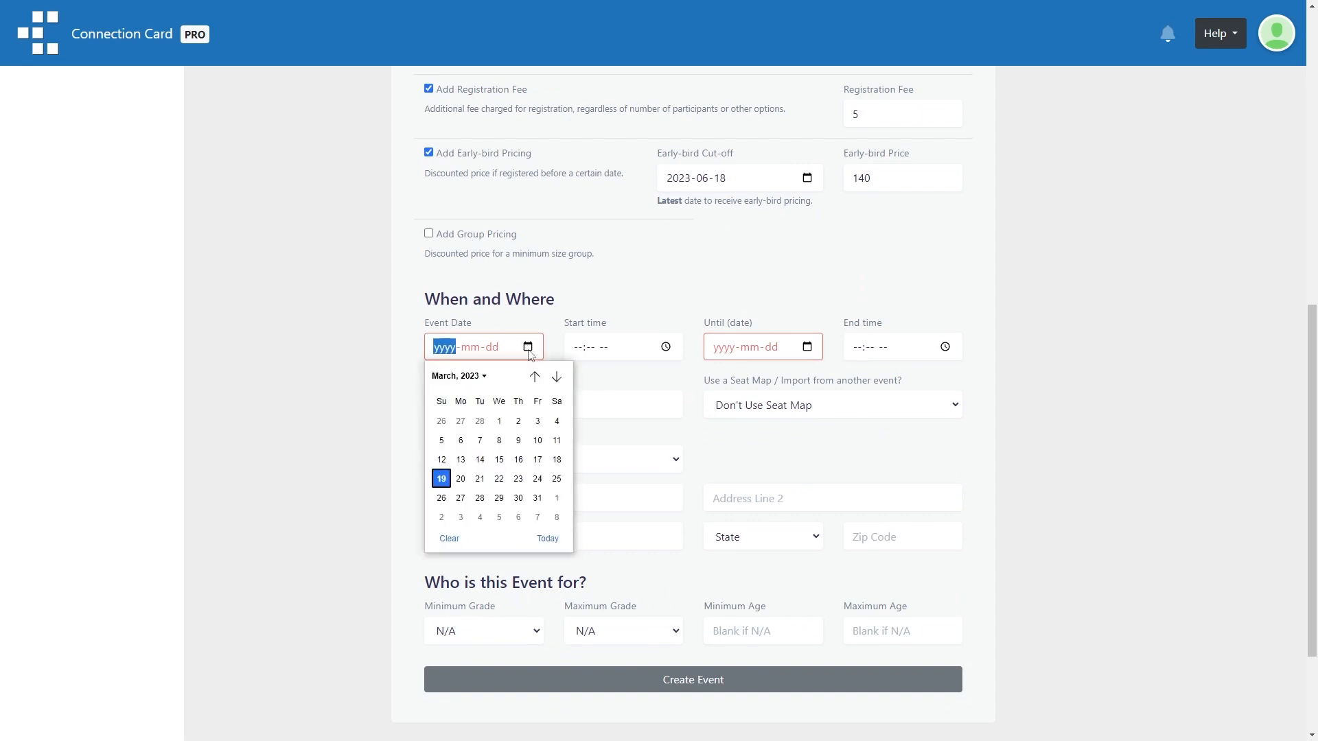
pyautogui.click(556, 376)
pyautogui.click(556, 376)
pyautogui.click(556, 376)
pyautogui.click(556, 376)
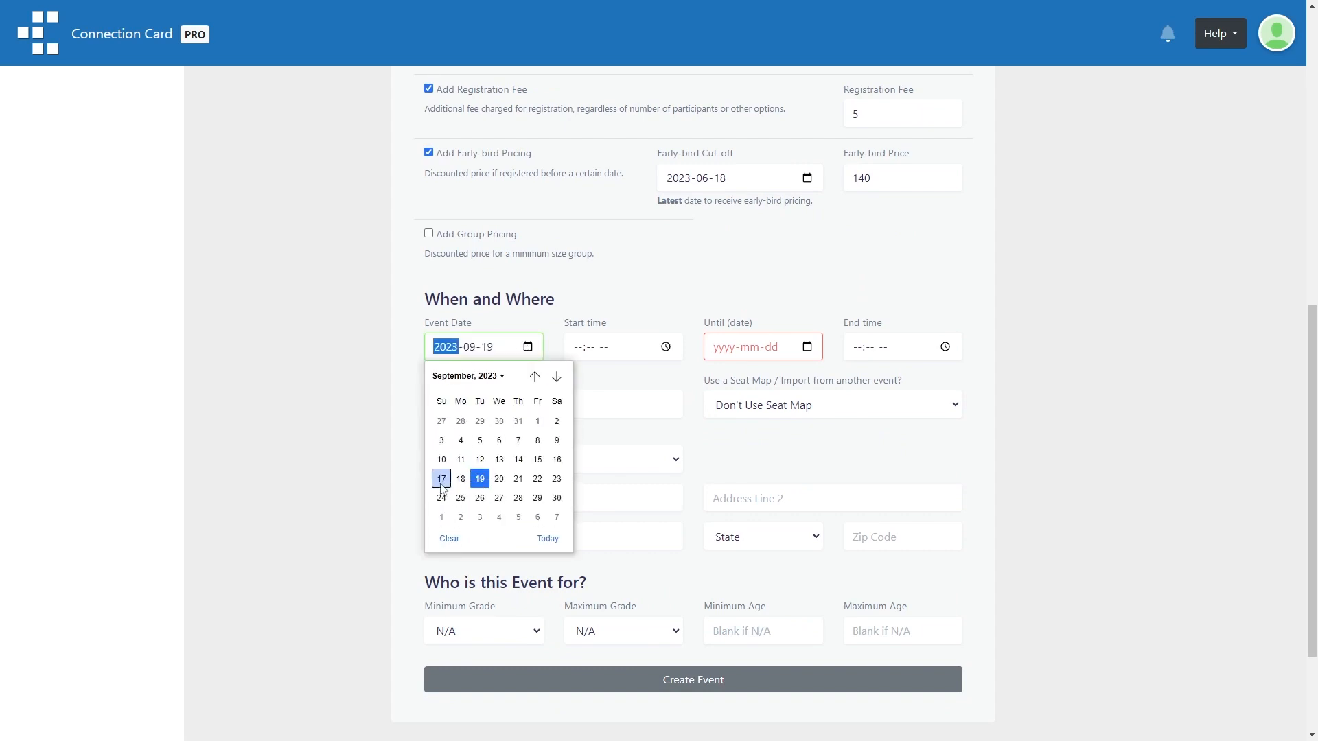
pyautogui.click(441, 477)
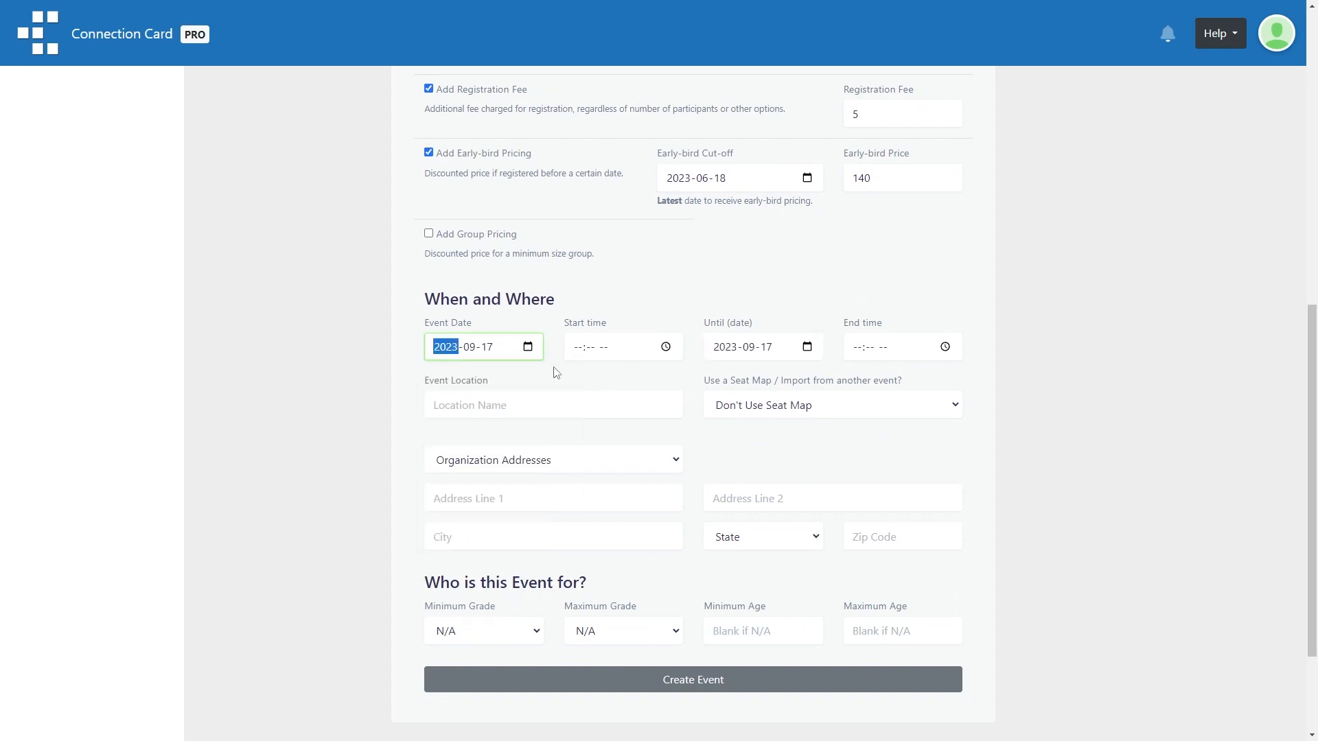
pyautogui.click(487, 347)
pyautogui.press('Tab')
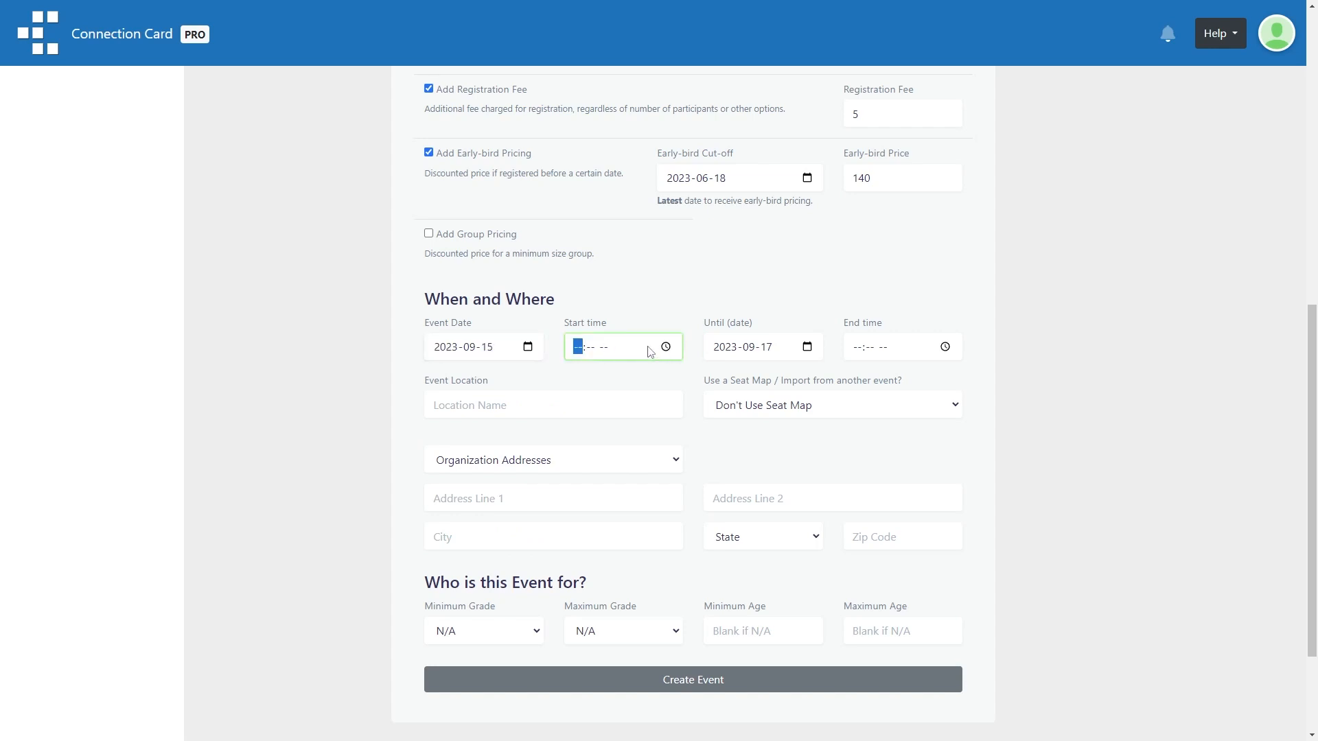
# Step: Set the event's start time to 09:00 AM and its end time to 03:00 PM
pyautogui.write('0900a')
pyautogui.press('Tab')
pyautogui.press('Tab')
pyautogui.press('Tab')
pyautogui.press('Tab')
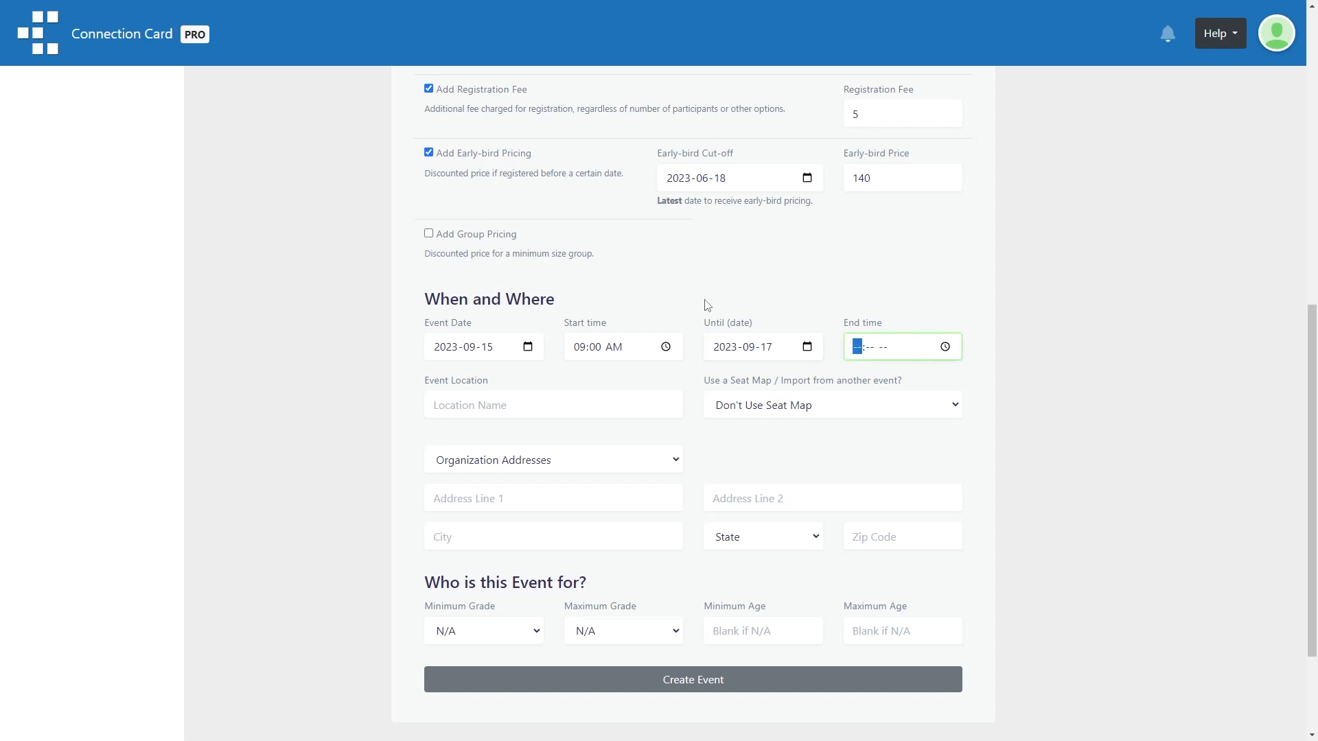
pyautogui.write('0300p')
pyautogui.press('Tab')
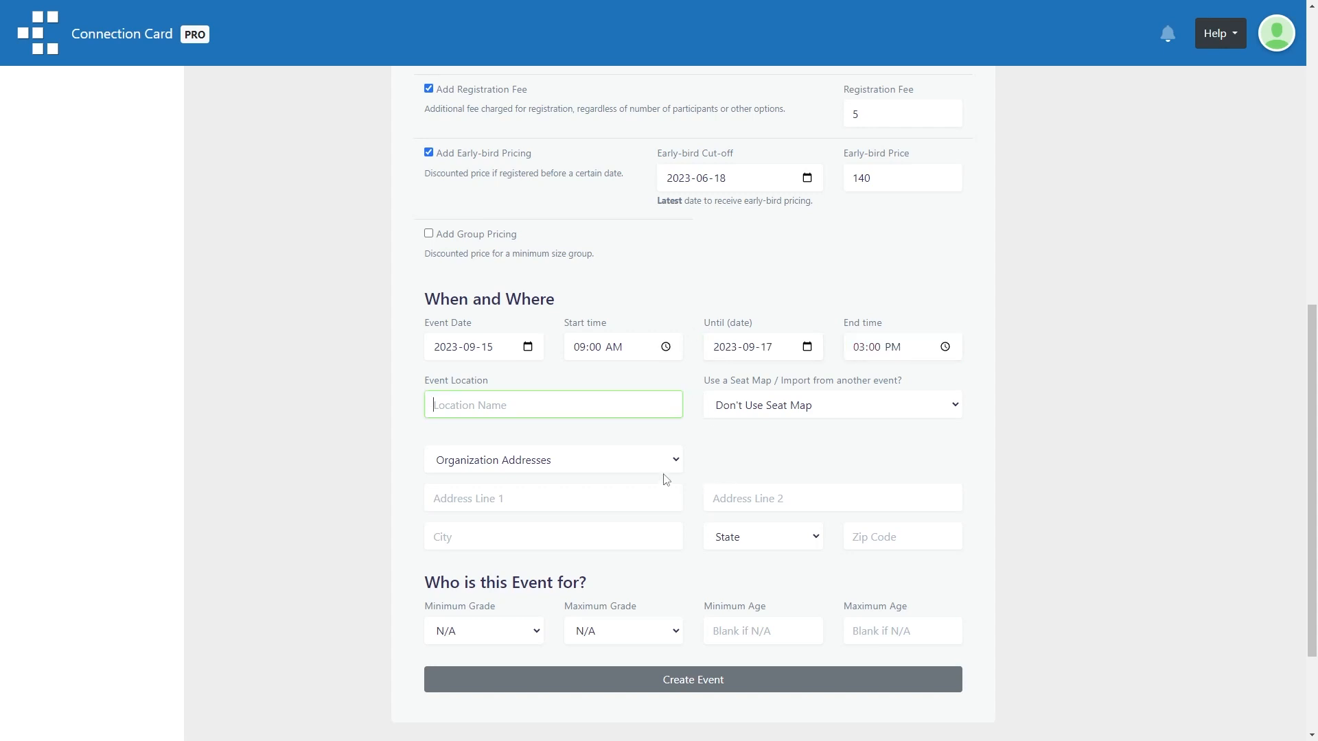
# Step: Review the seat map options, keep "Don't Use Seat Map", and create the event
pyautogui.scroll(-1, 642, 535)
pyautogui.click(776, 343)
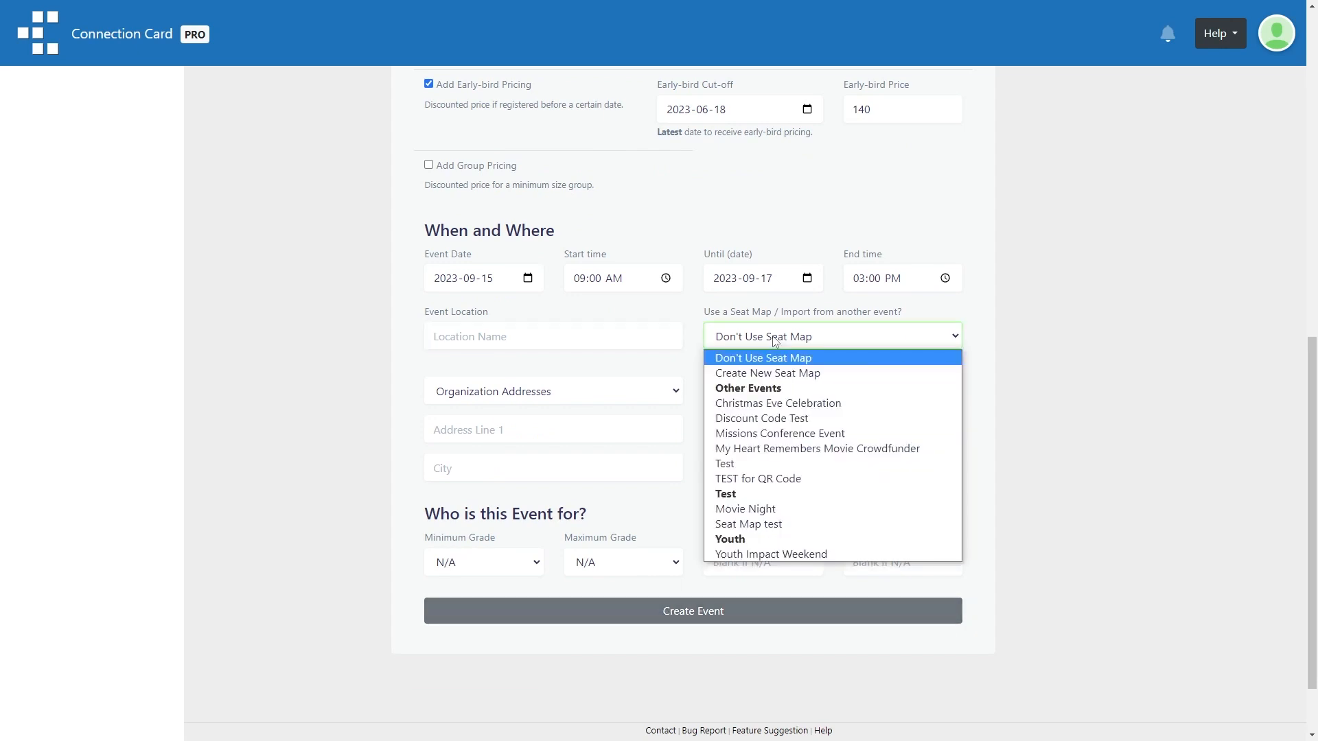
pyautogui.click(1077, 421)
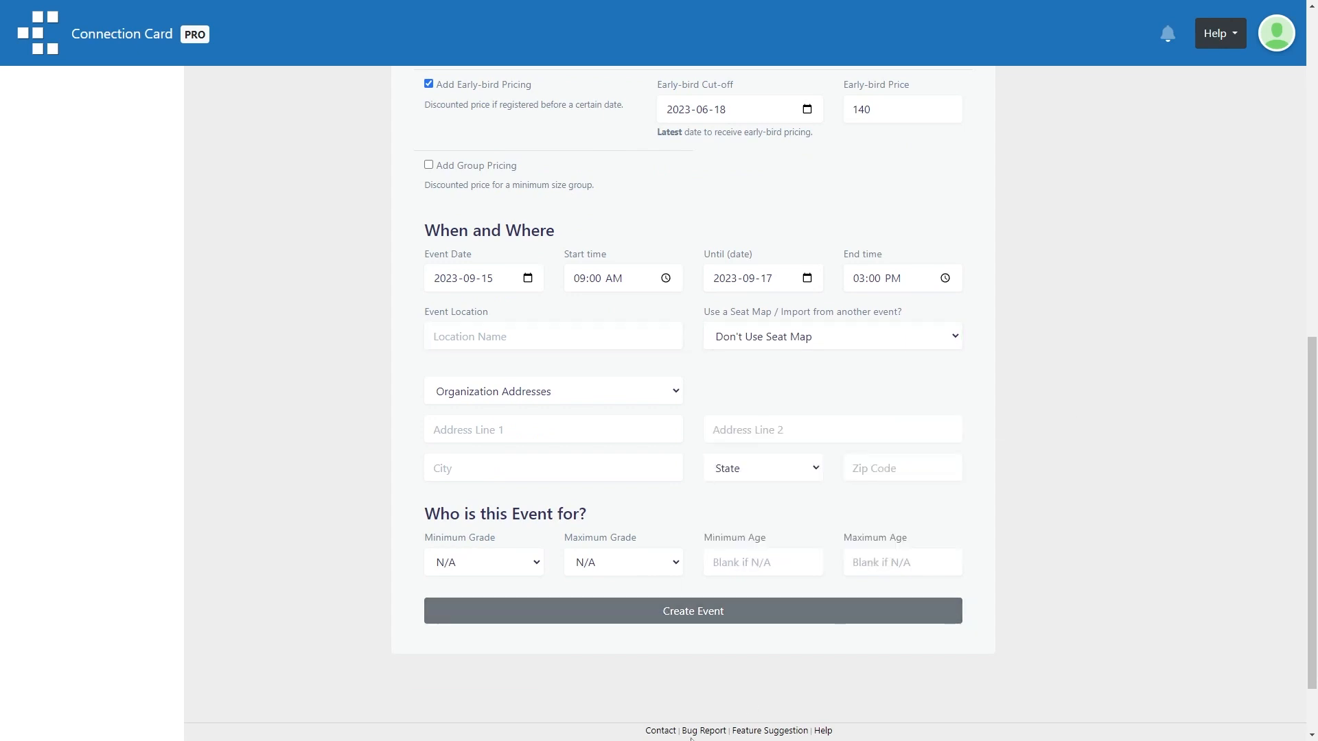
pyautogui.click(670, 611)
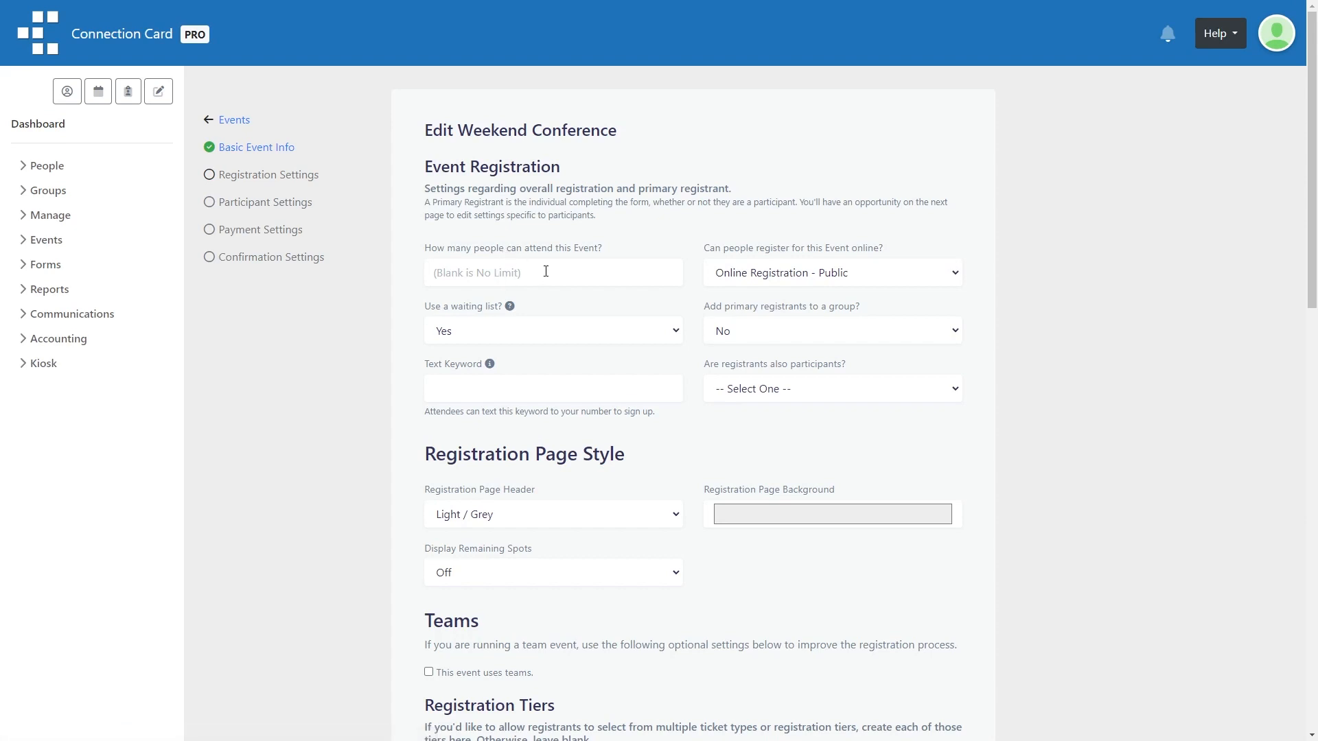
# Step: Limit attendance to 250 people with the waiting list kept on, and set registrants' participation to "Registrant registers self plus others"
pyautogui.scroll(-1, 546, 272)
pyautogui.click(536, 201)
pyautogui.write('250')
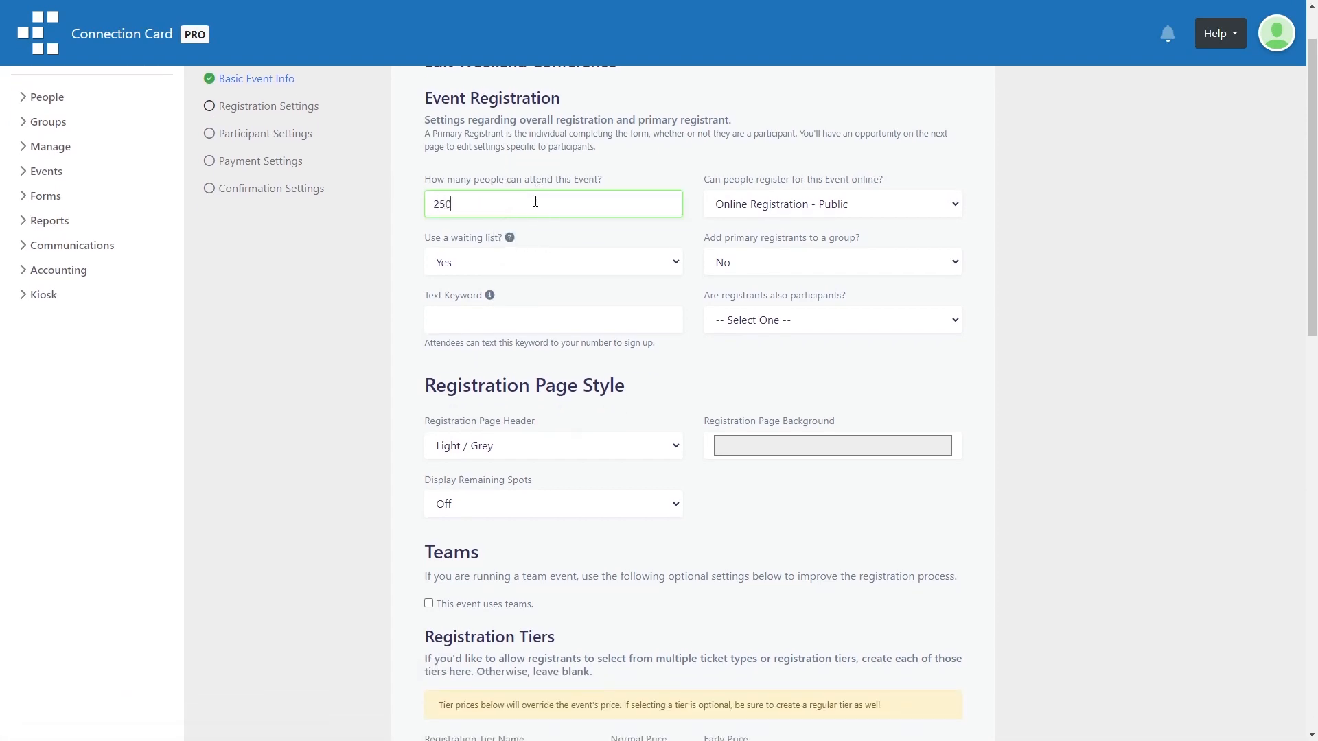
pyautogui.click(472, 263)
pyautogui.click(472, 263)
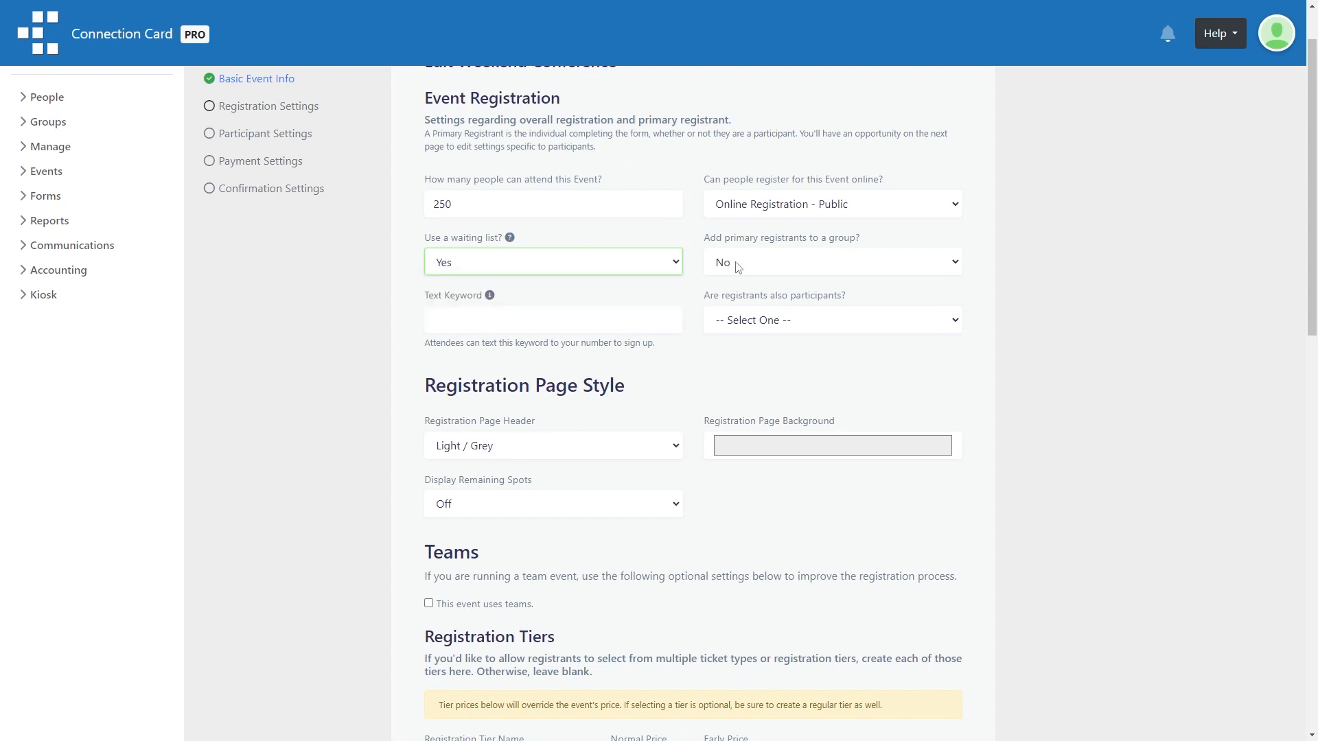
pyautogui.click(758, 320)
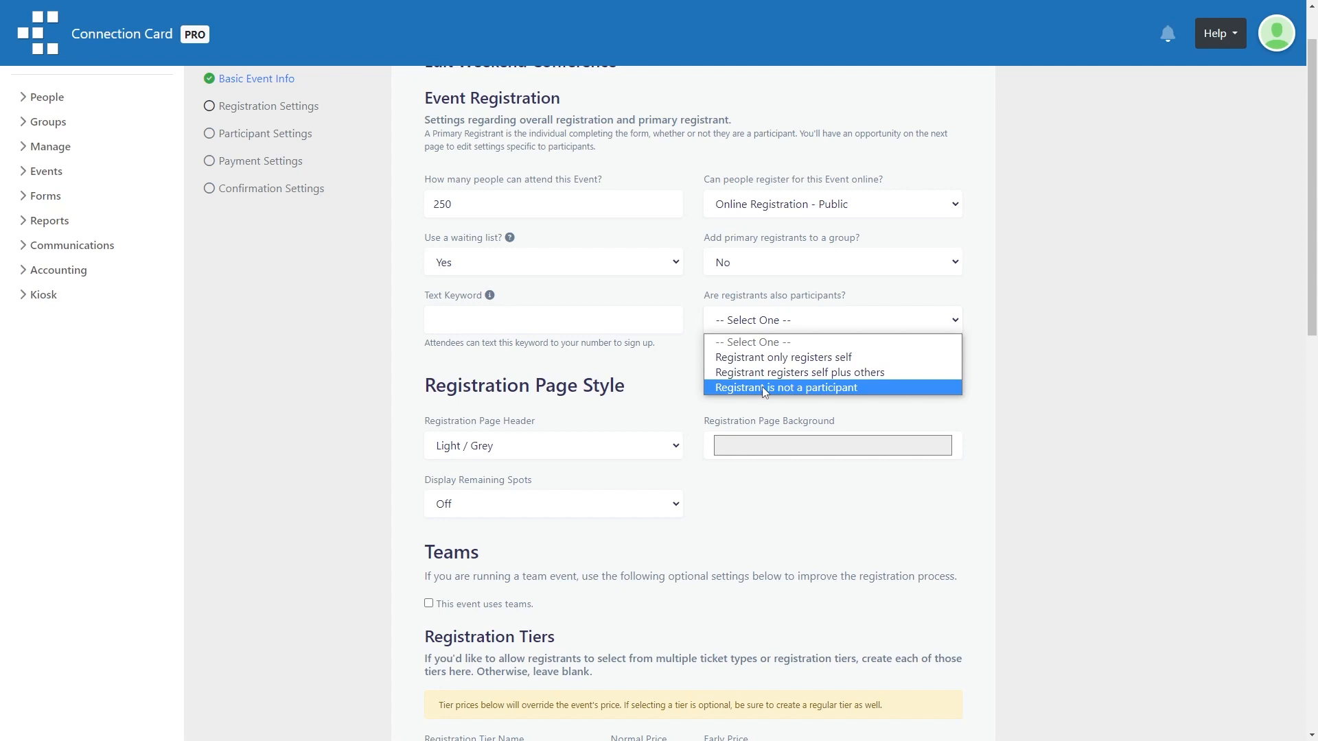
pyautogui.click(762, 372)
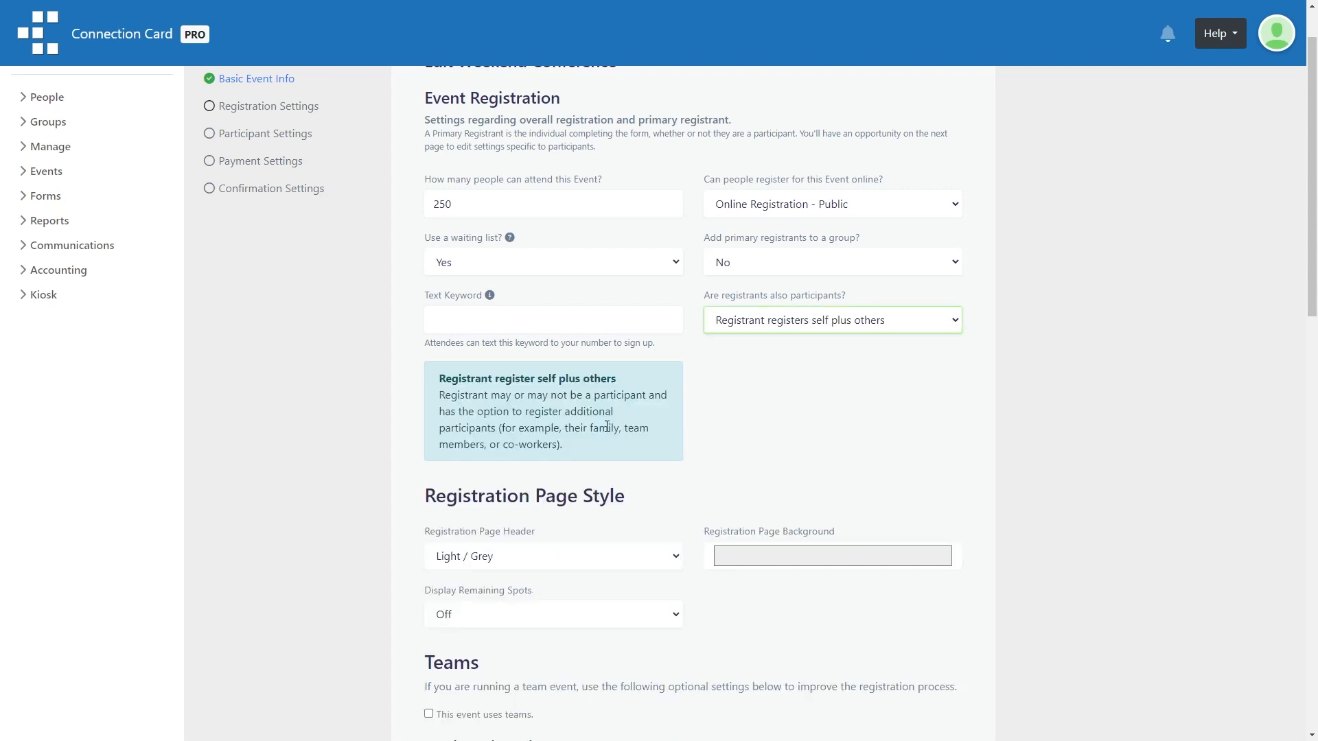
# Step: Style the registration page with the Dark / Slate header and a muted reddish-brown background
pyautogui.scroll(-2, 606, 427)
pyautogui.scroll(-1, 607, 426)
pyautogui.click(542, 292)
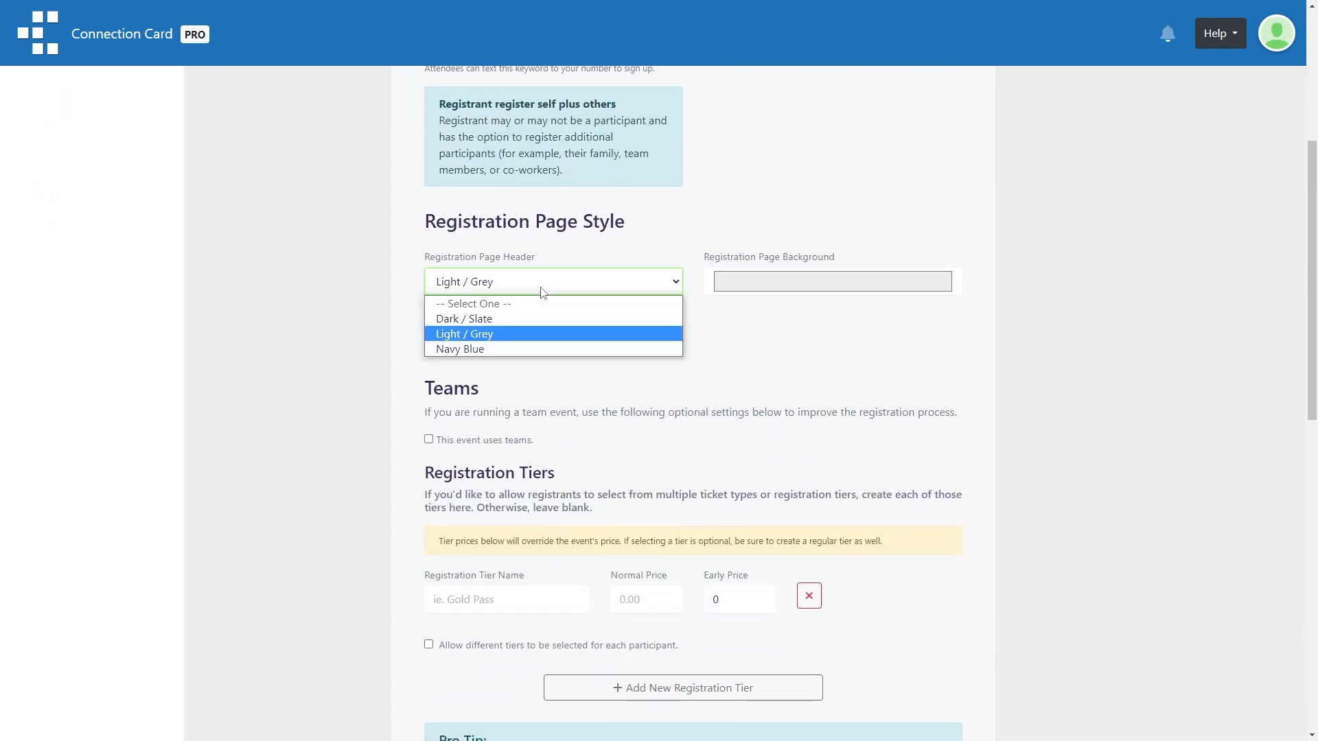
pyautogui.click(508, 320)
pyautogui.click(766, 282)
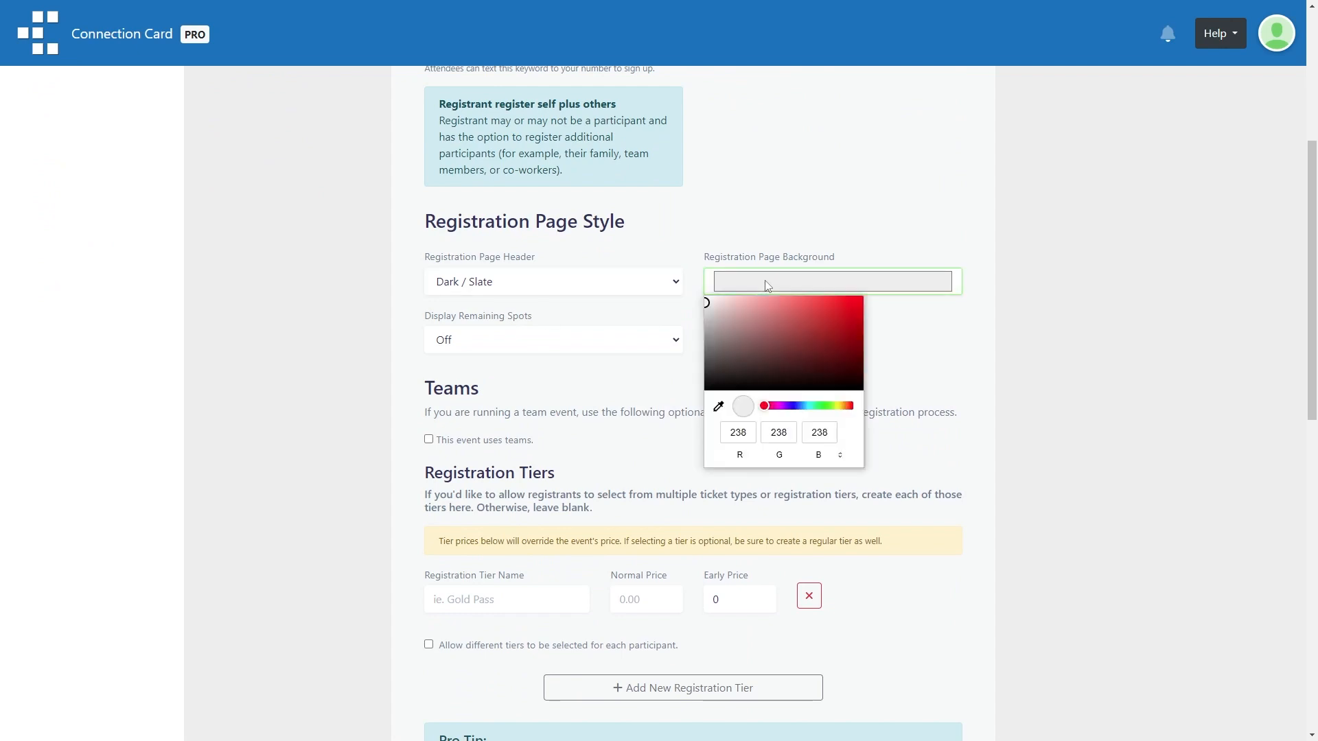
pyautogui.click(730, 331)
pyautogui.click(739, 328)
pyautogui.click(814, 199)
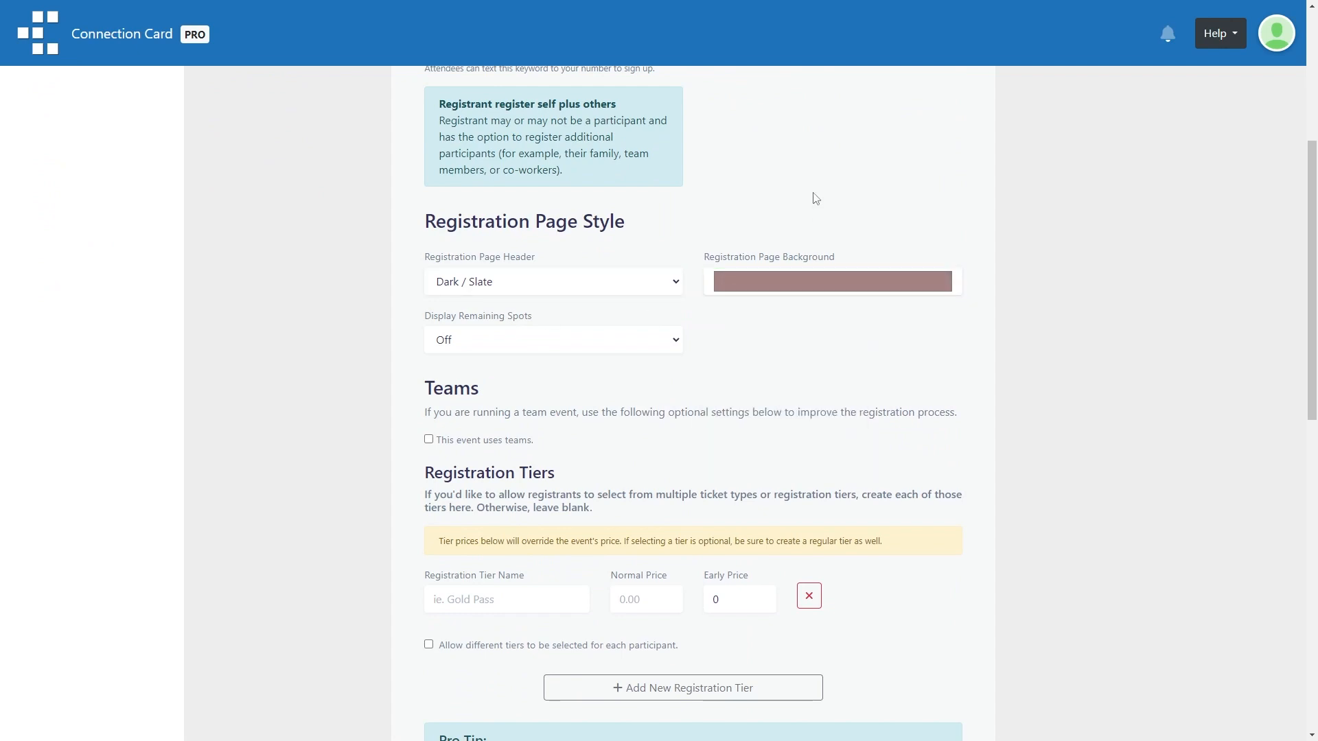
pyautogui.scroll(-2, 513, 380)
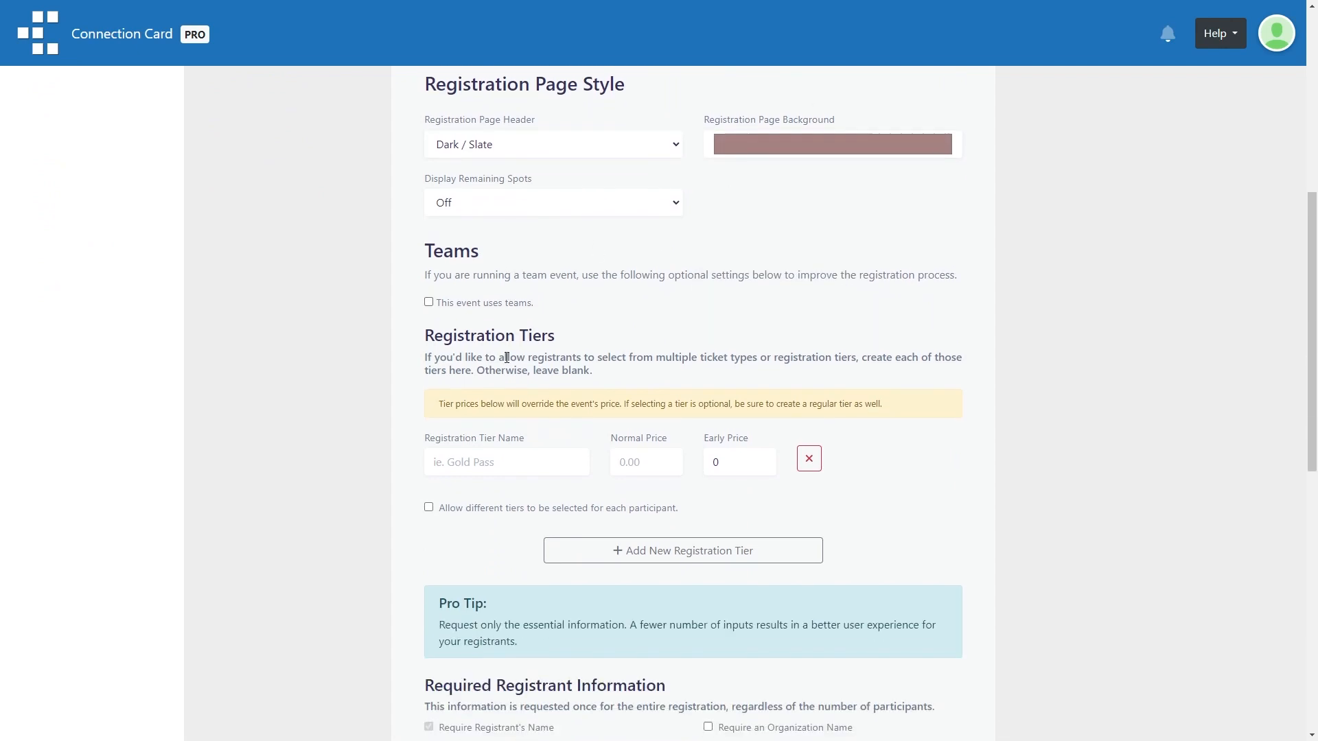
pyautogui.click(471, 310)
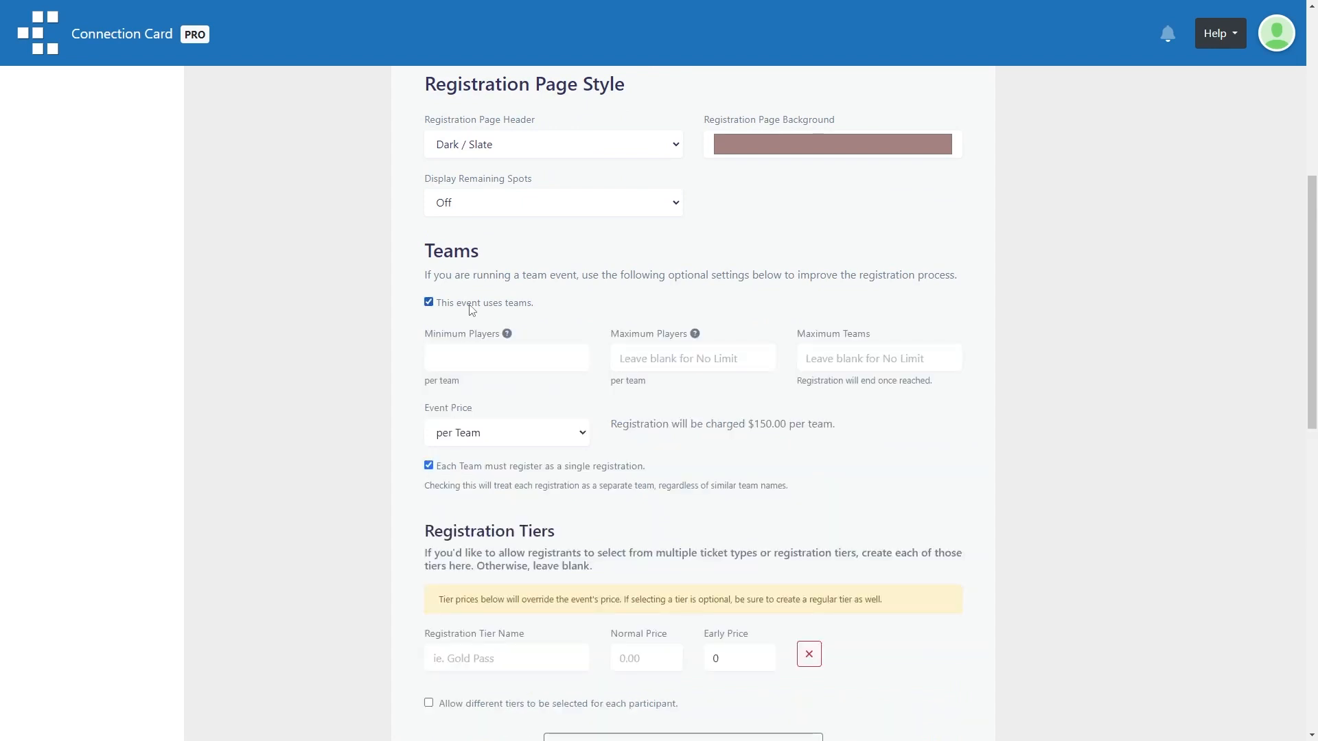
pyautogui.click(471, 309)
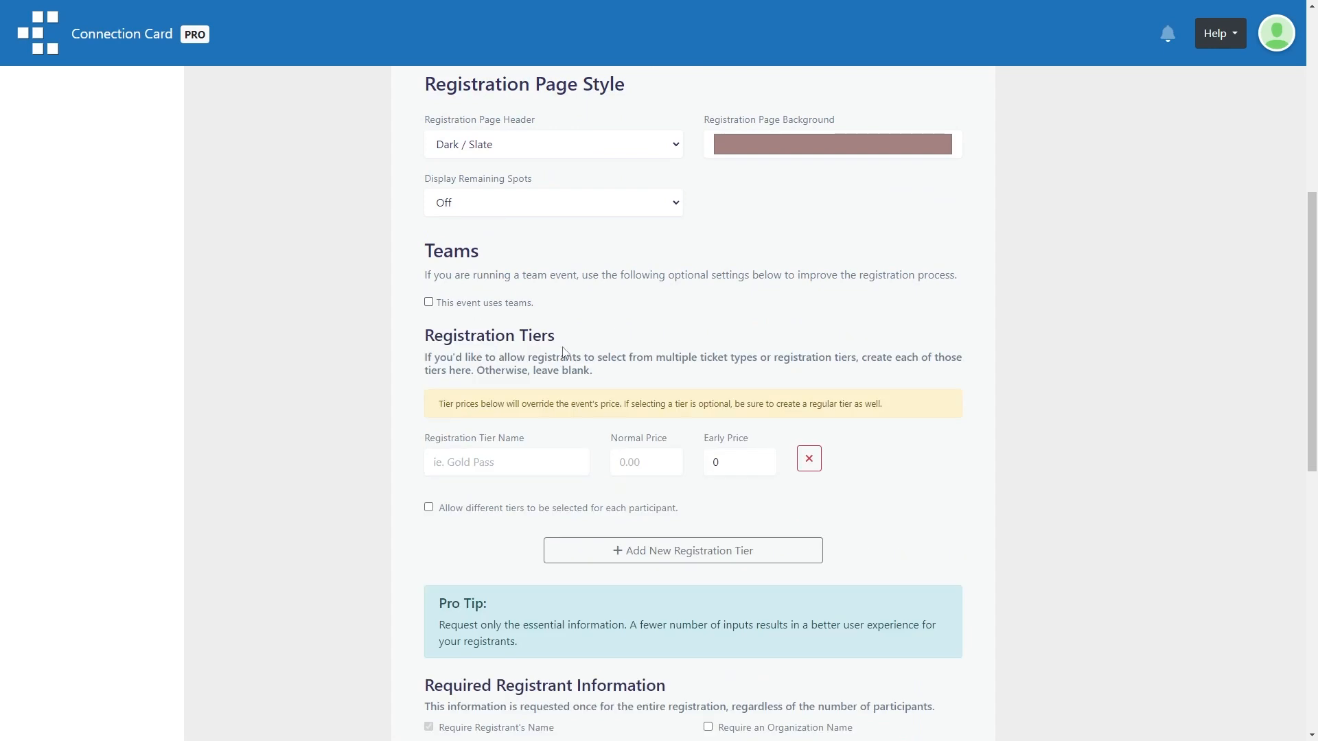
# Step: Fill in the first registration tier as "Friday only" with a normal price of 50 and an early price of 40
pyautogui.scroll(-2, 519, 320)
pyautogui.click(519, 323)
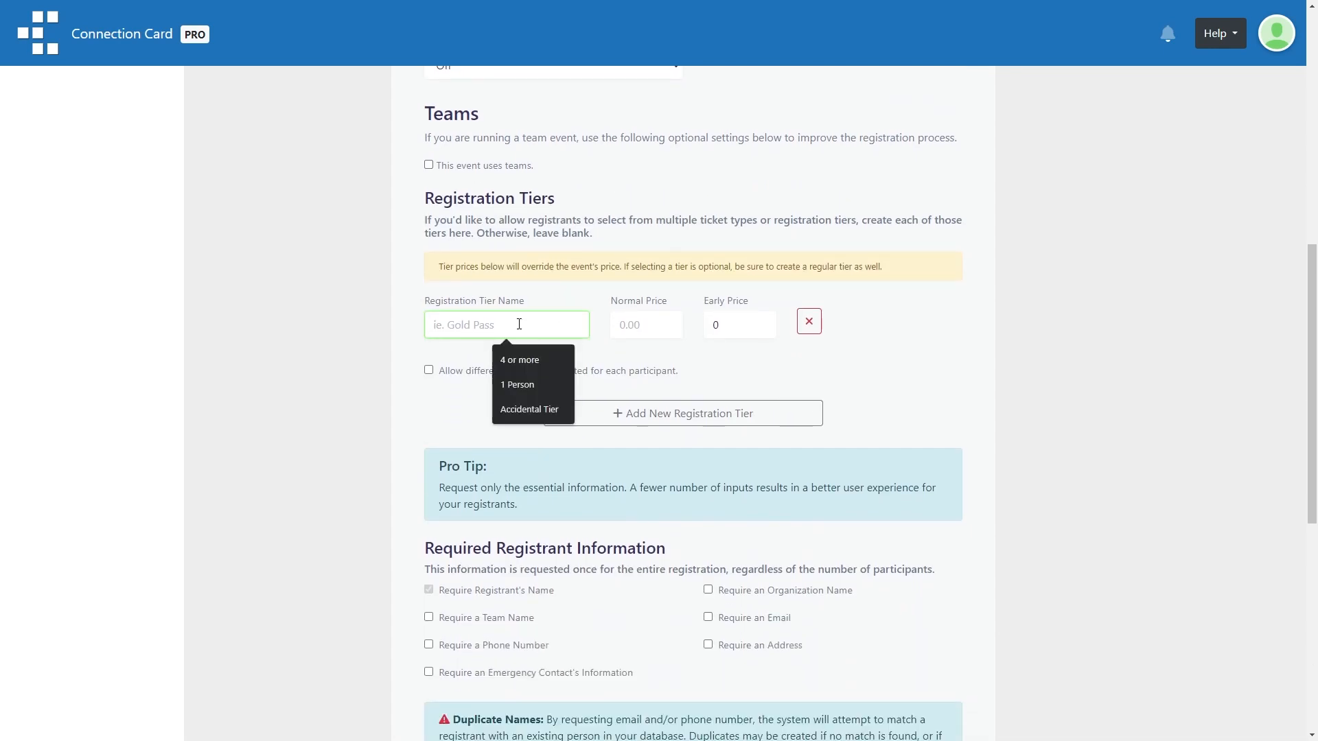
pyautogui.write('Friday only')
pyautogui.press('Tab')
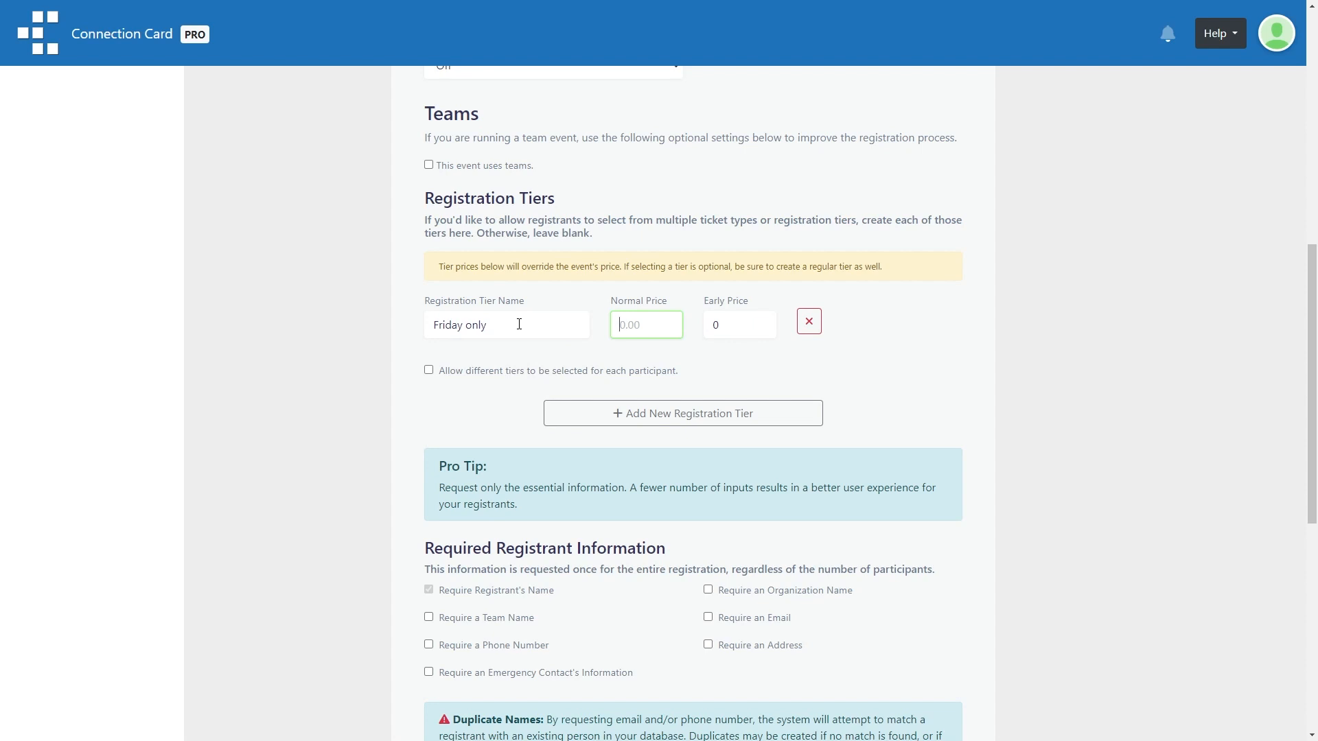
pyautogui.write('50')
pyautogui.press('Tab')
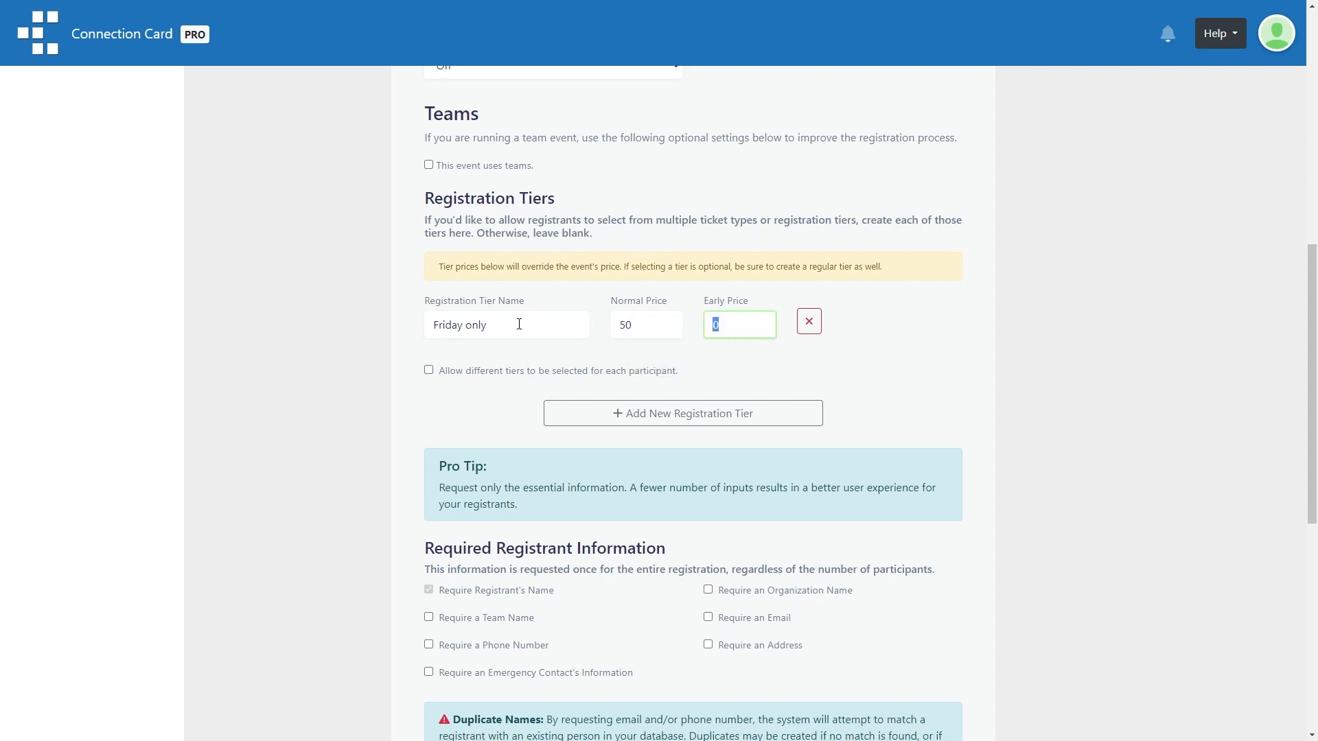
pyautogui.write('40')
# Step: Add a "Saturday only" registration tier with a normal price of 100 and an early price of 90
pyautogui.click(669, 411)
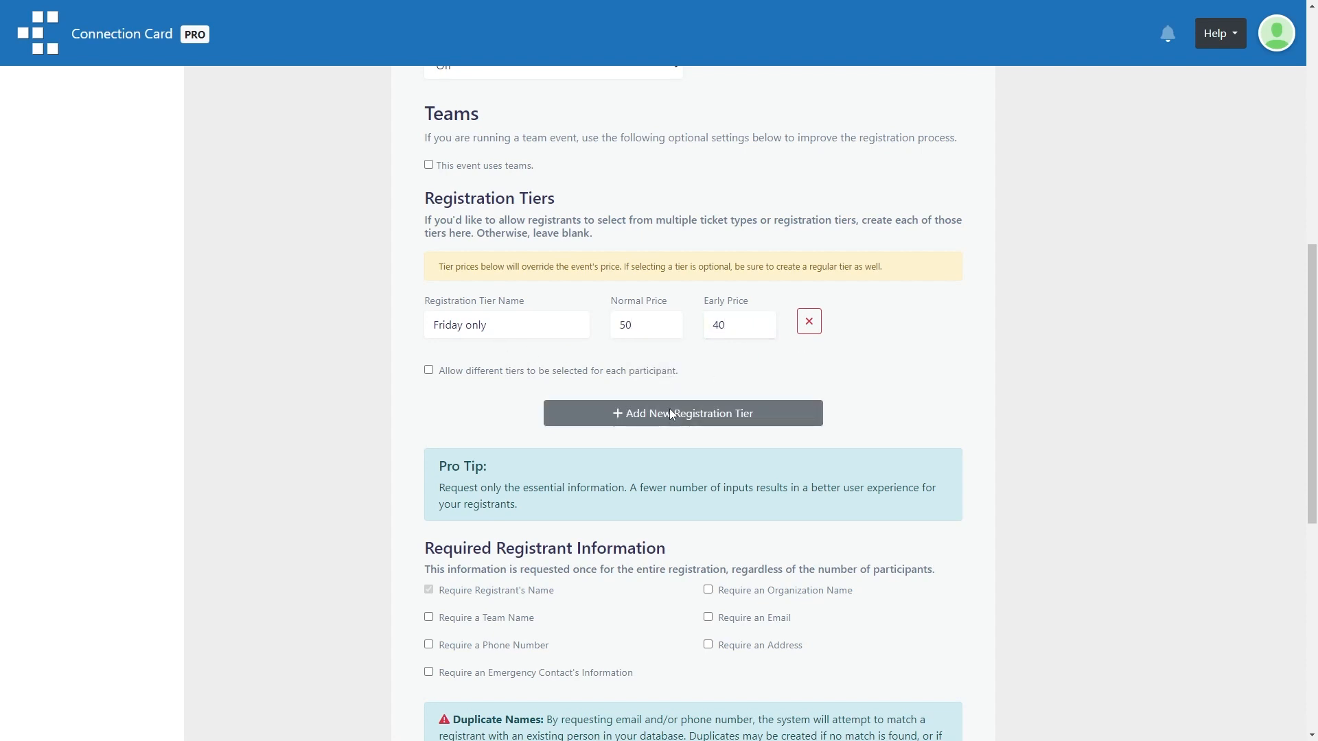
pyautogui.write('Saturday only')
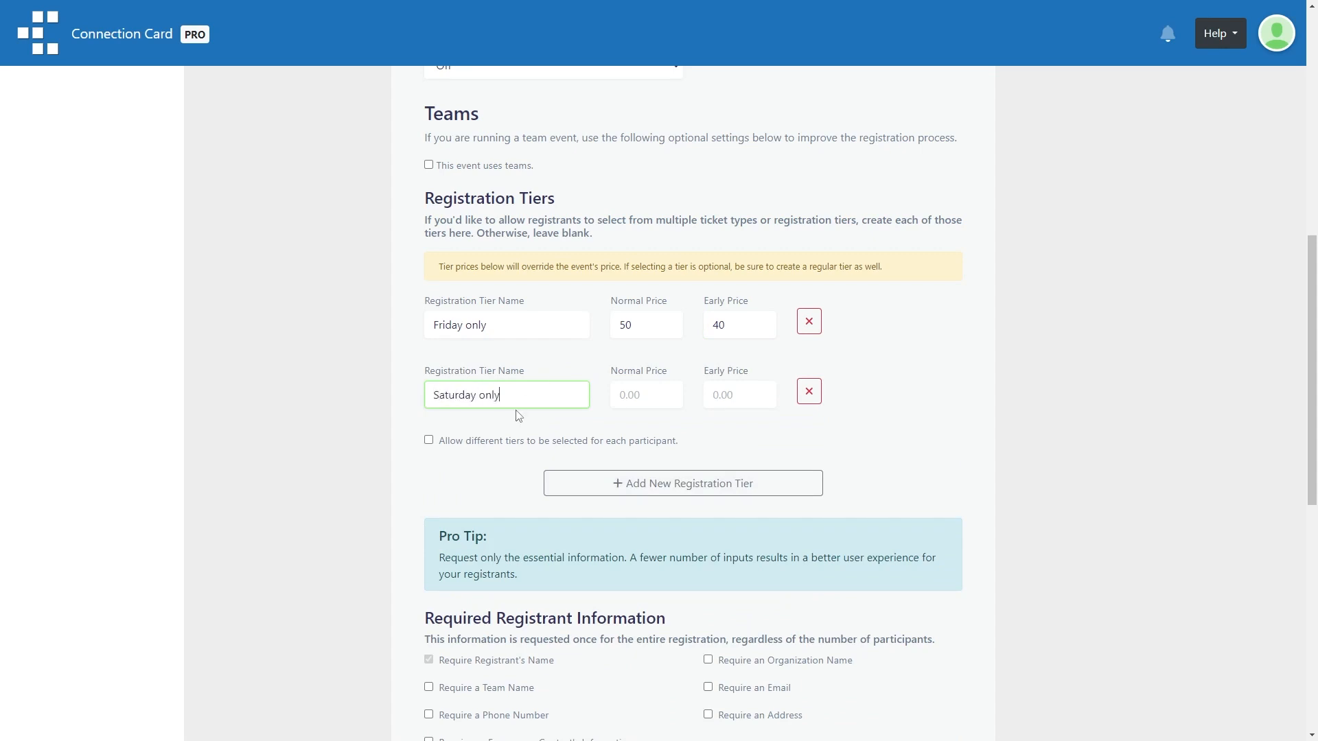
pyautogui.press('Tab')
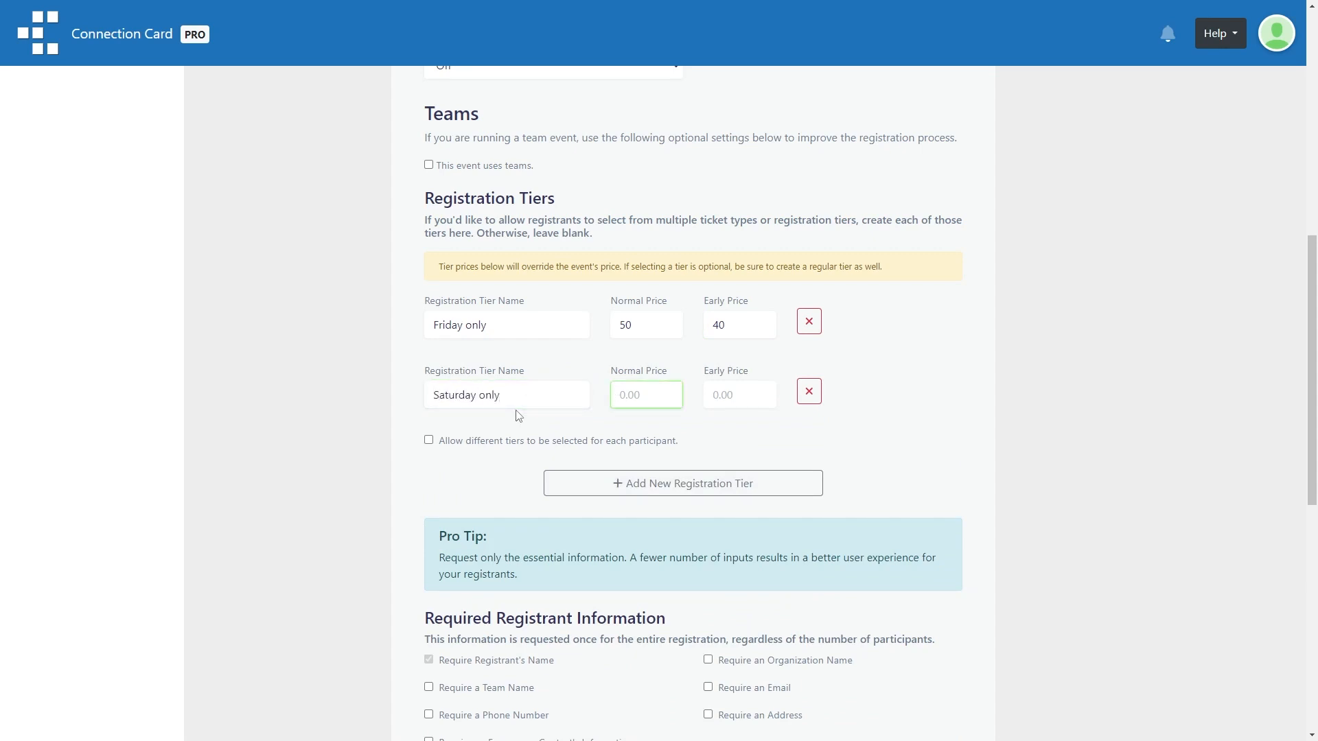
pyautogui.write('100')
pyautogui.press('Tab')
pyautogui.write('90')
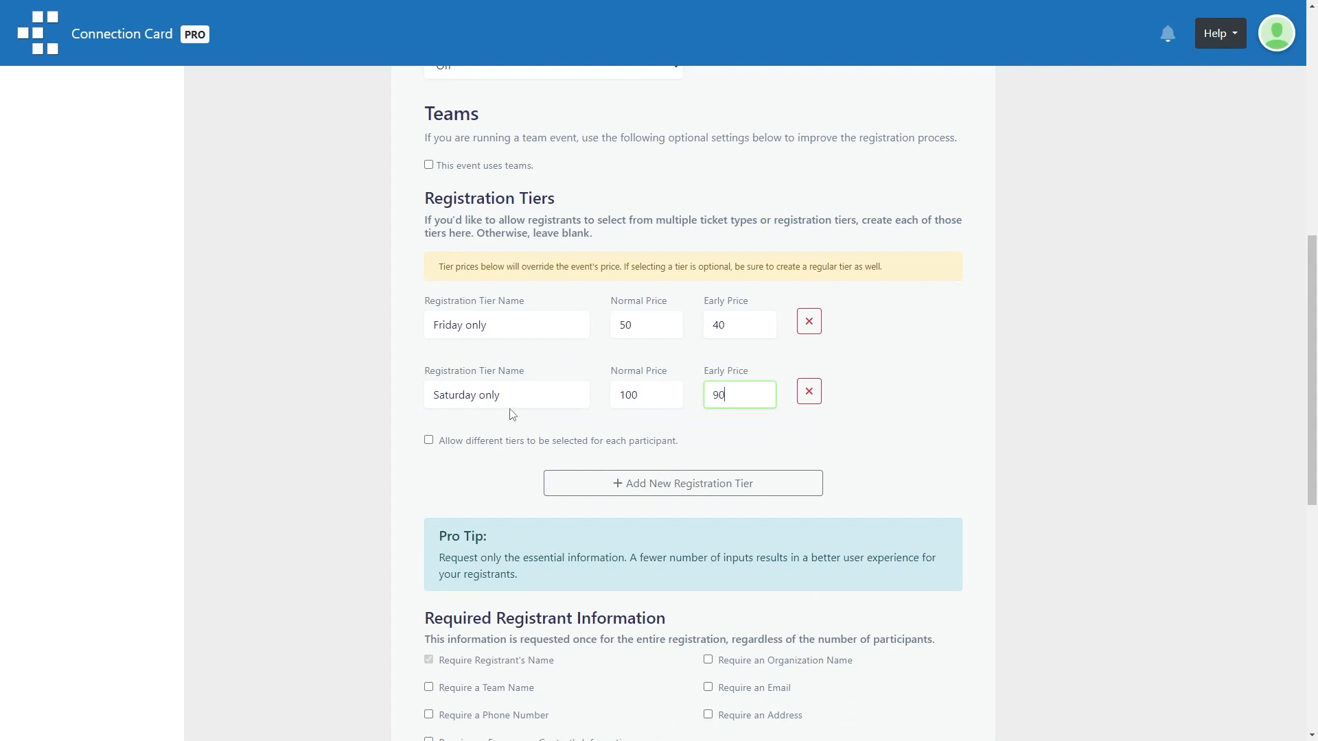
# Step: Add a "Full Event" tier with normal price 150 and early price 140, and allow different tiers for each participant
pyautogui.click(567, 476)
pyautogui.write('Full Event')
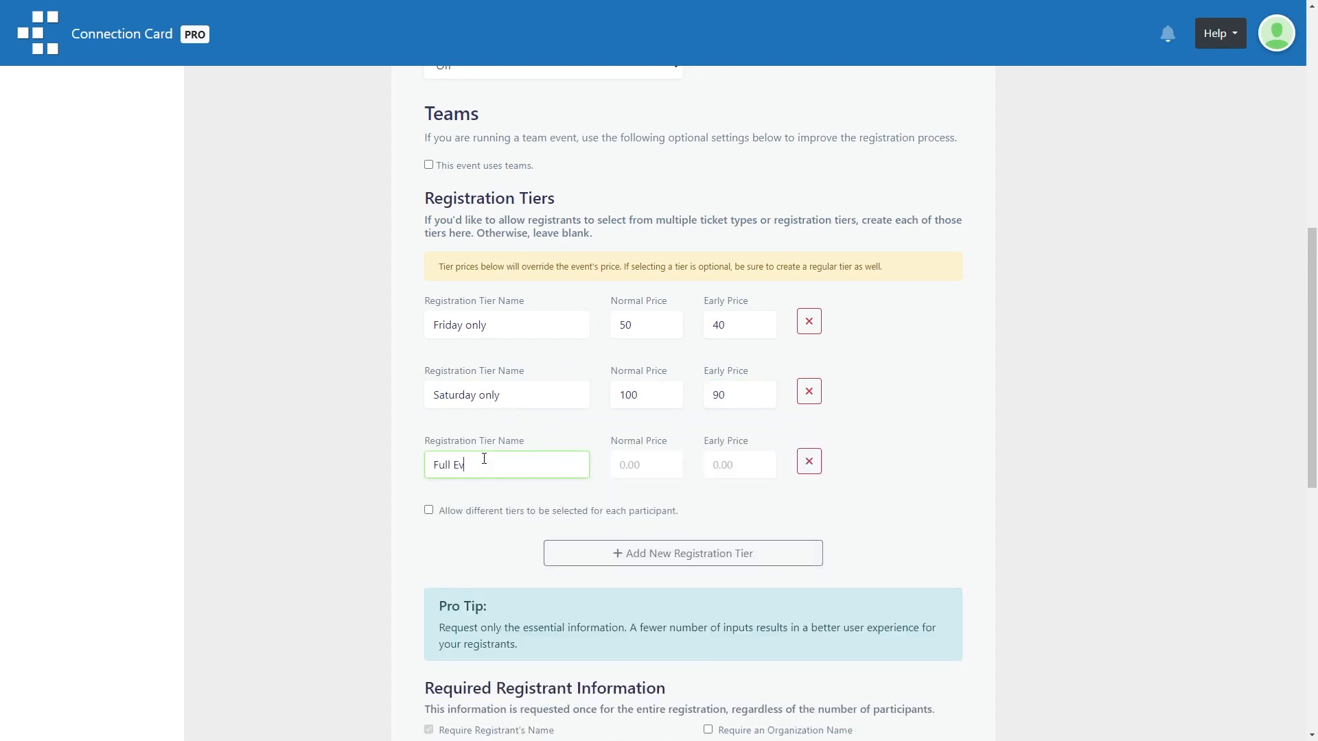
pyautogui.press('Tab')
pyautogui.write('150')
pyautogui.press('Tab')
pyautogui.write('140')
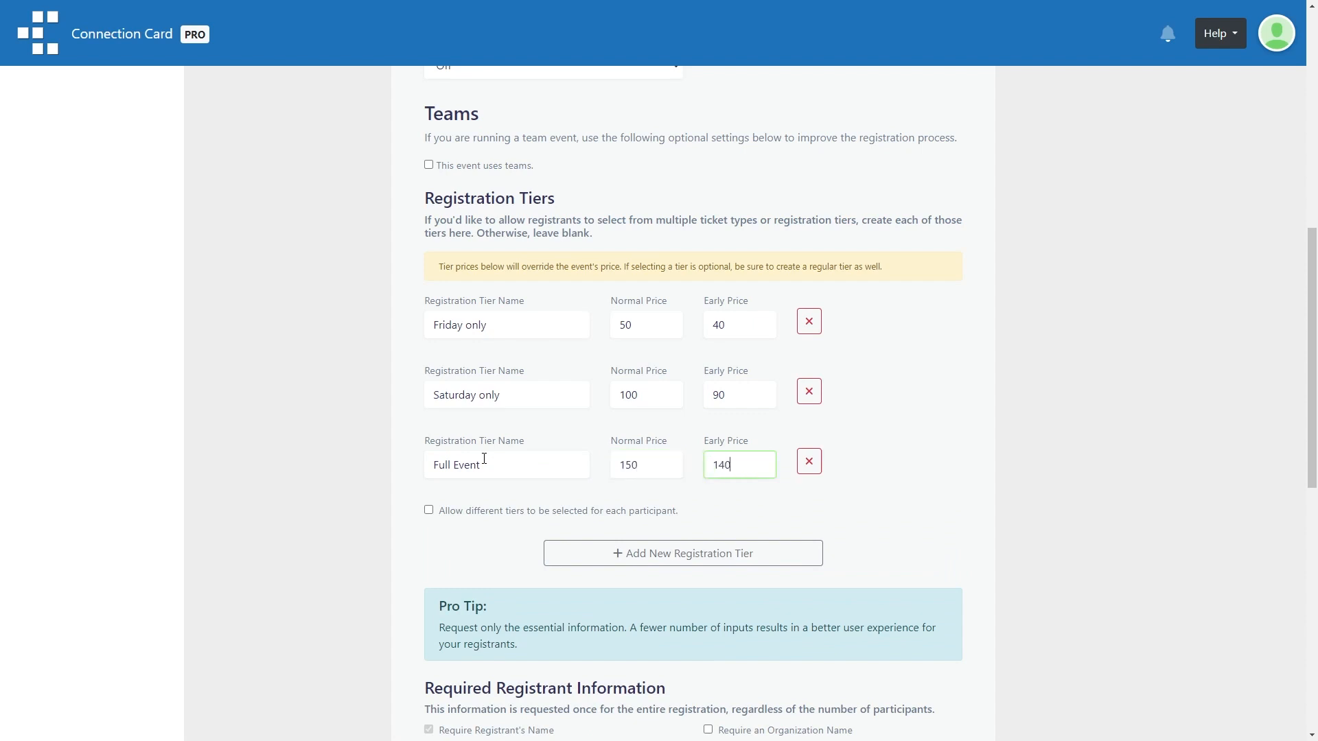
pyautogui.click(511, 511)
# Step: Require an email and a phone number from the registrant
pyautogui.scroll(-2, 485, 513)
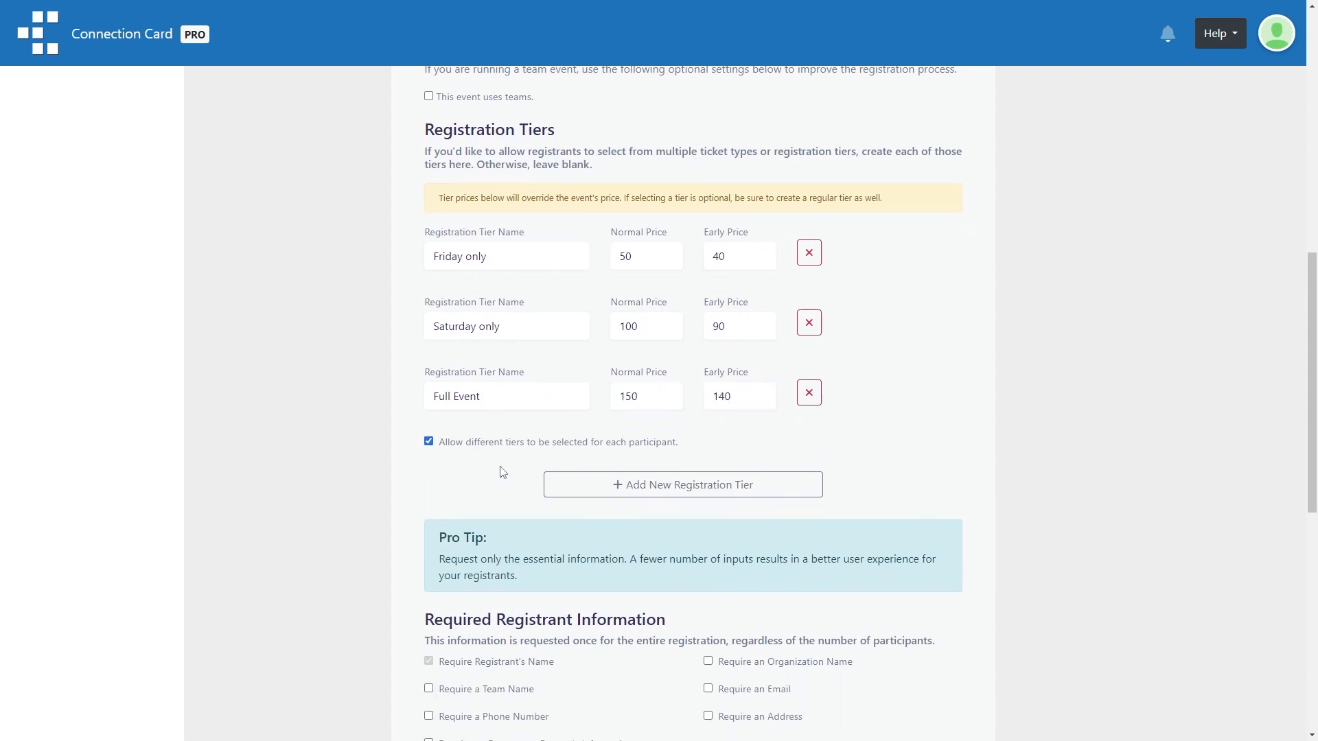
pyautogui.scroll(-3, 493, 465)
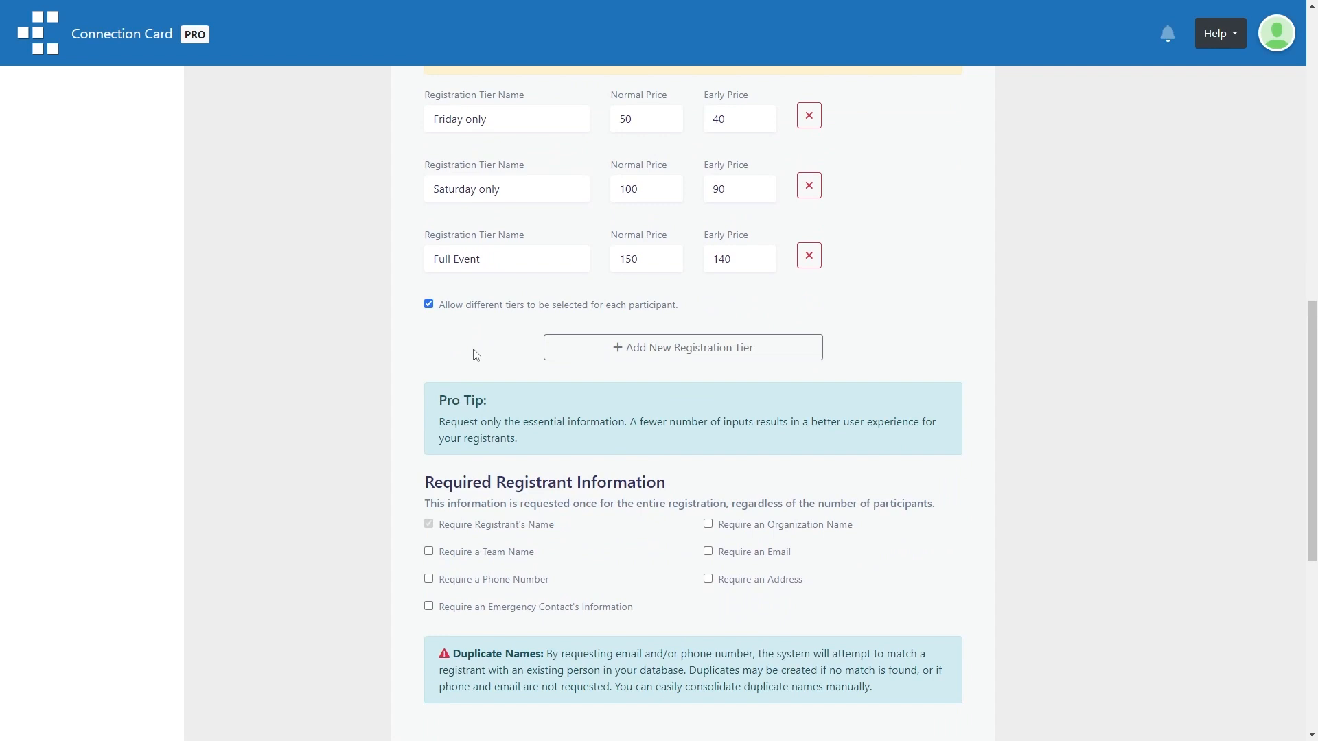
pyautogui.scroll(-3, 473, 351)
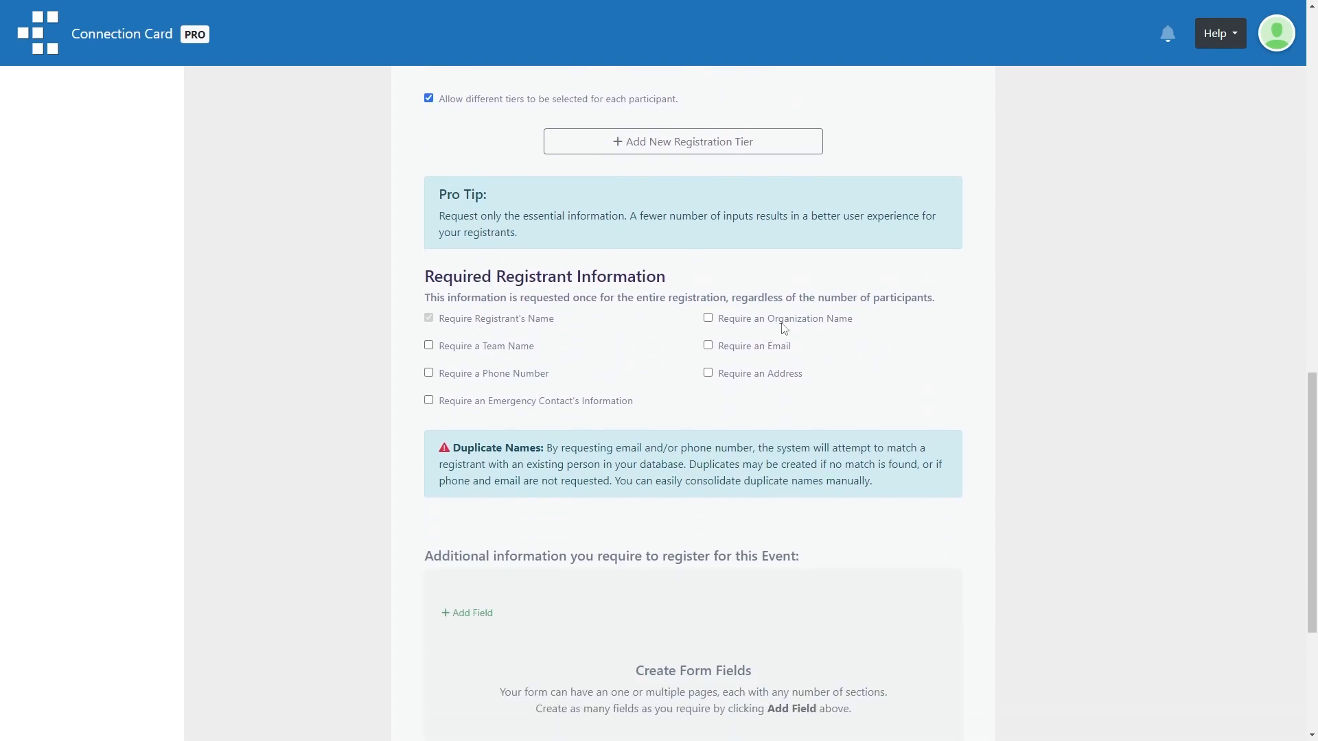
pyautogui.click(750, 348)
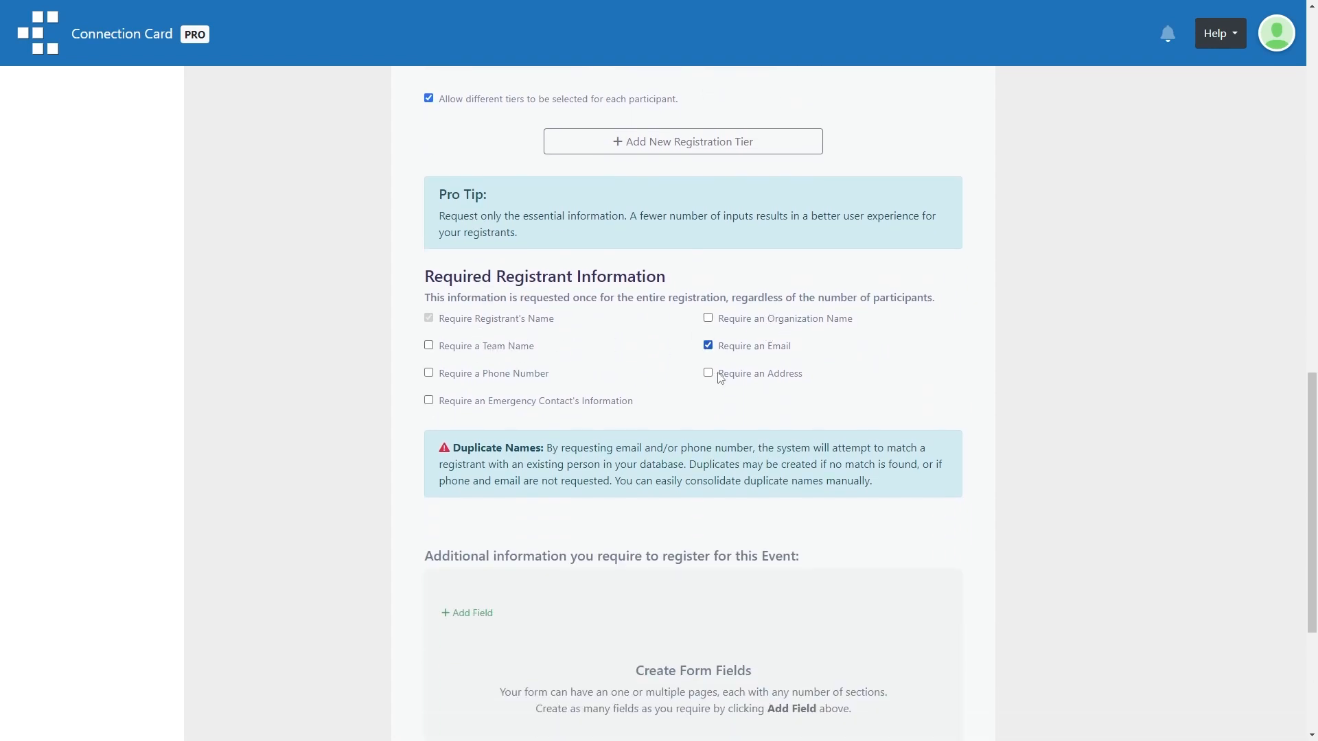
pyautogui.click(497, 380)
# Step: Add a Checkbox field to the registrant's additional information with the question "Optional Dinner Friday Night"
pyautogui.scroll(-1, 659, 505)
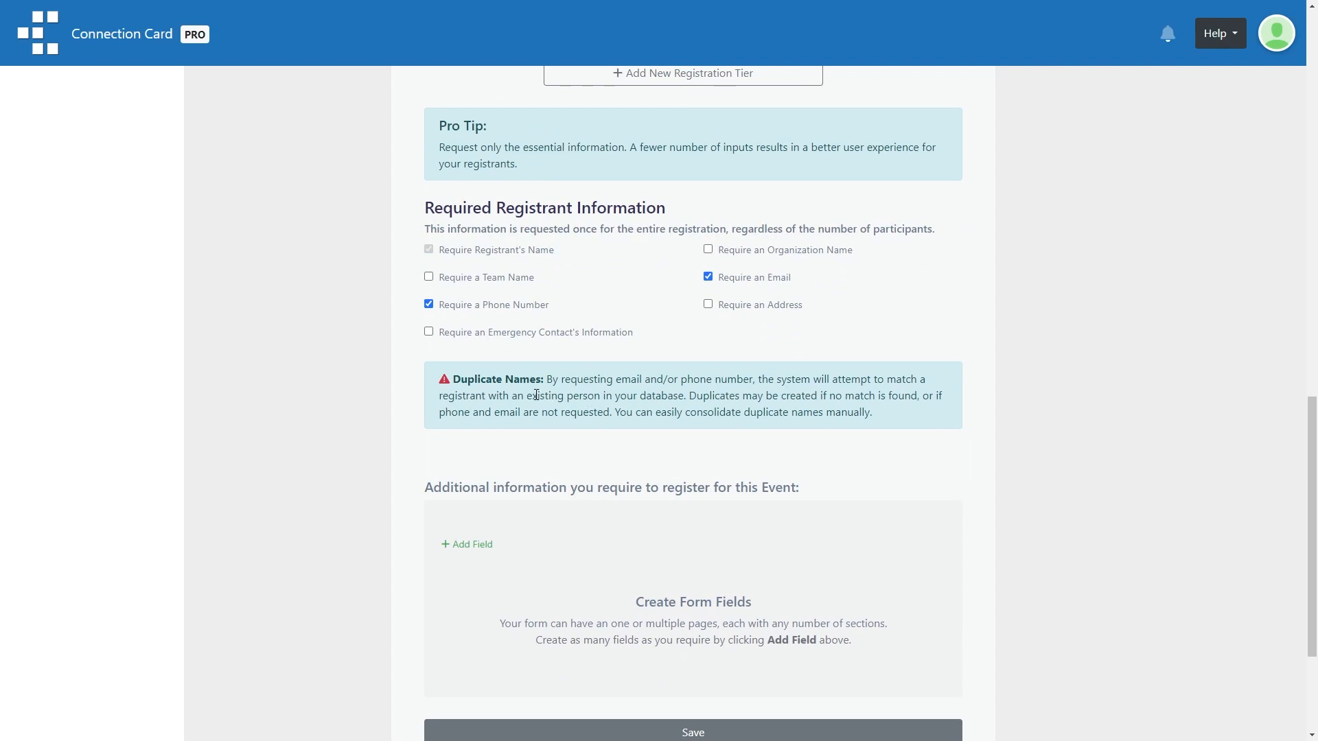
pyautogui.scroll(-1, 535, 396)
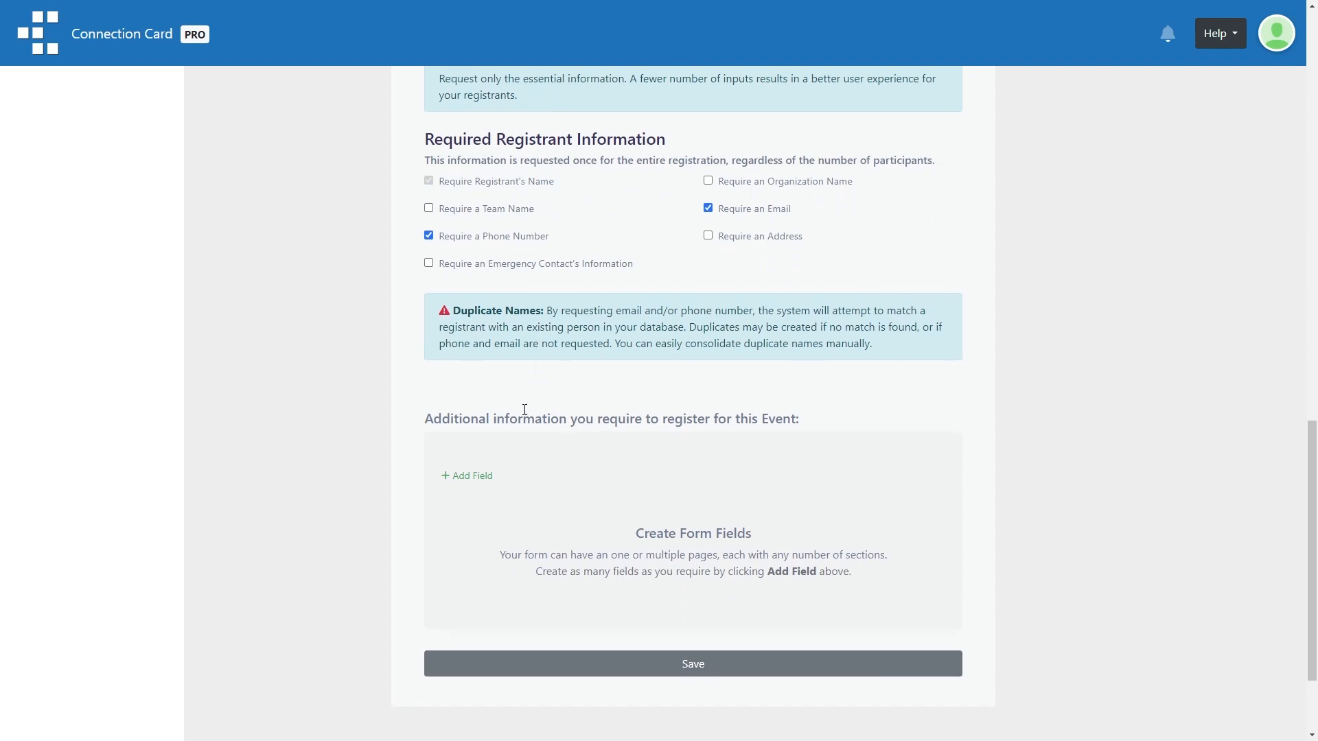
pyautogui.click(466, 478)
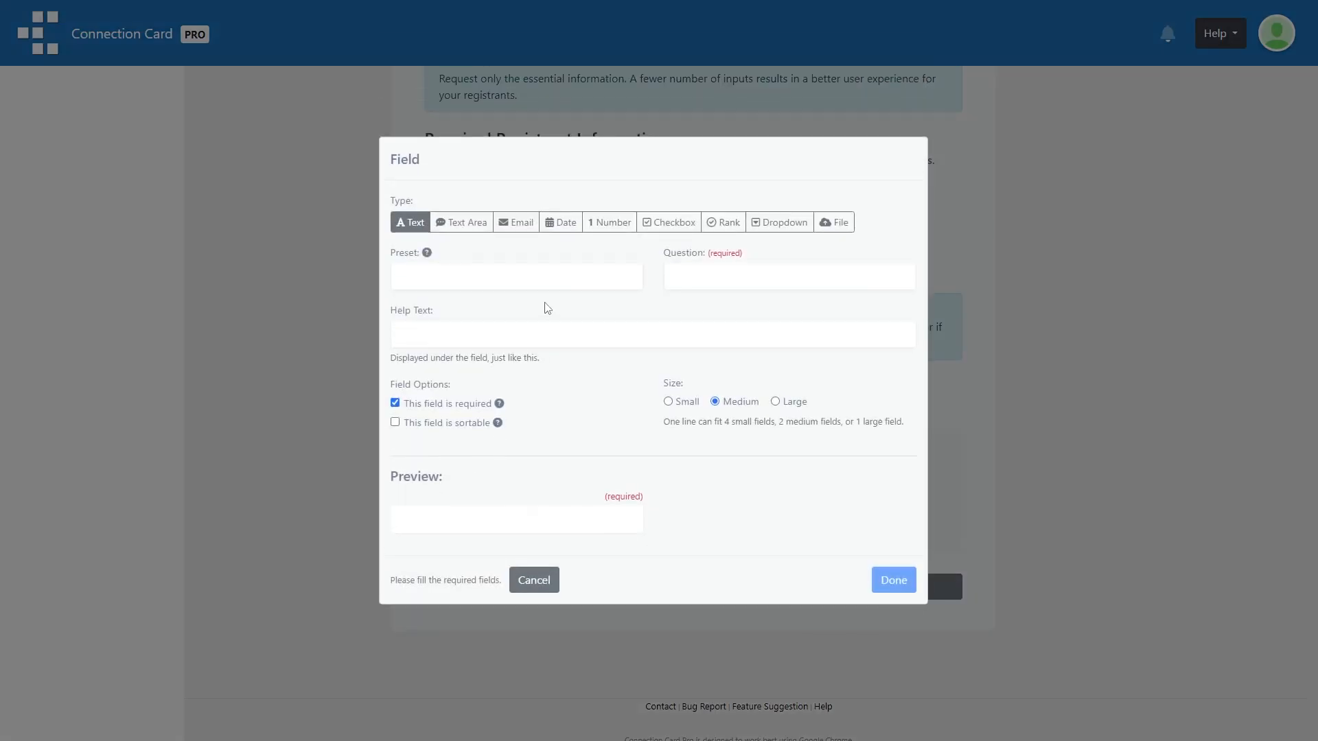
pyautogui.click(663, 225)
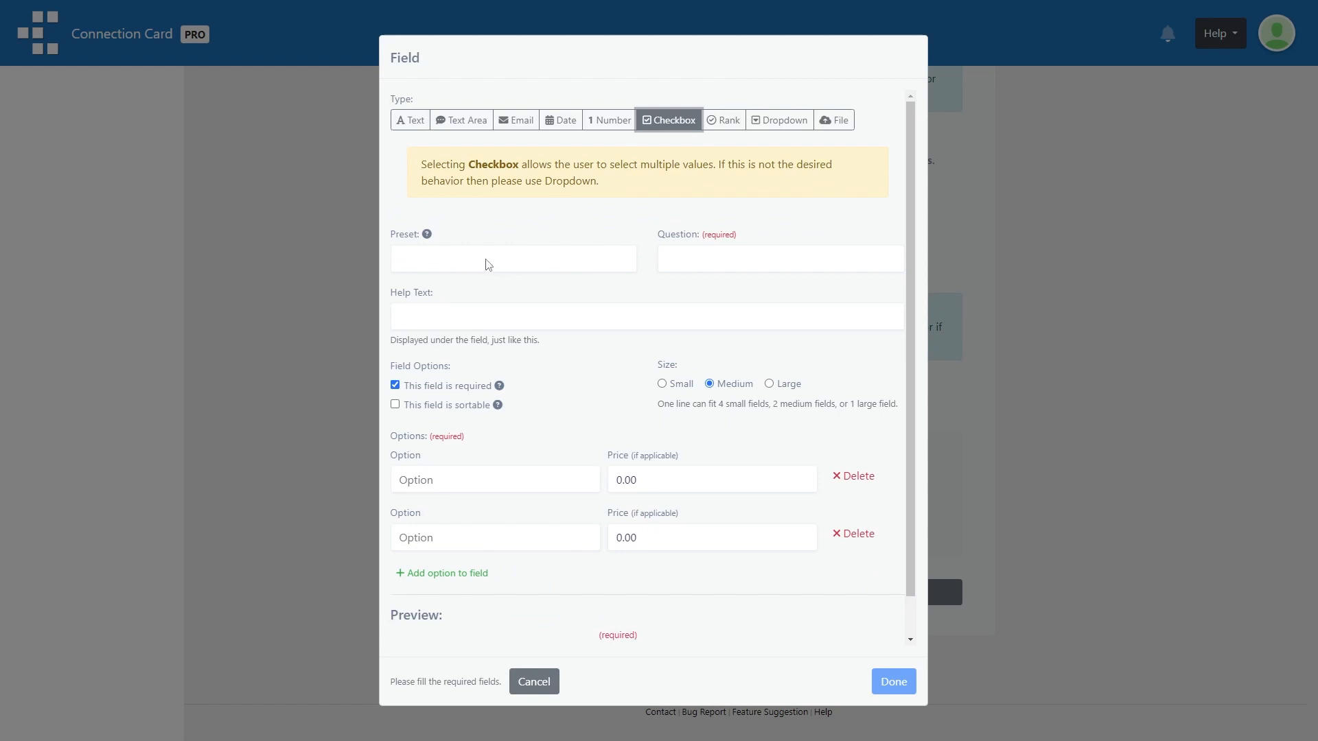
pyautogui.click(711, 261)
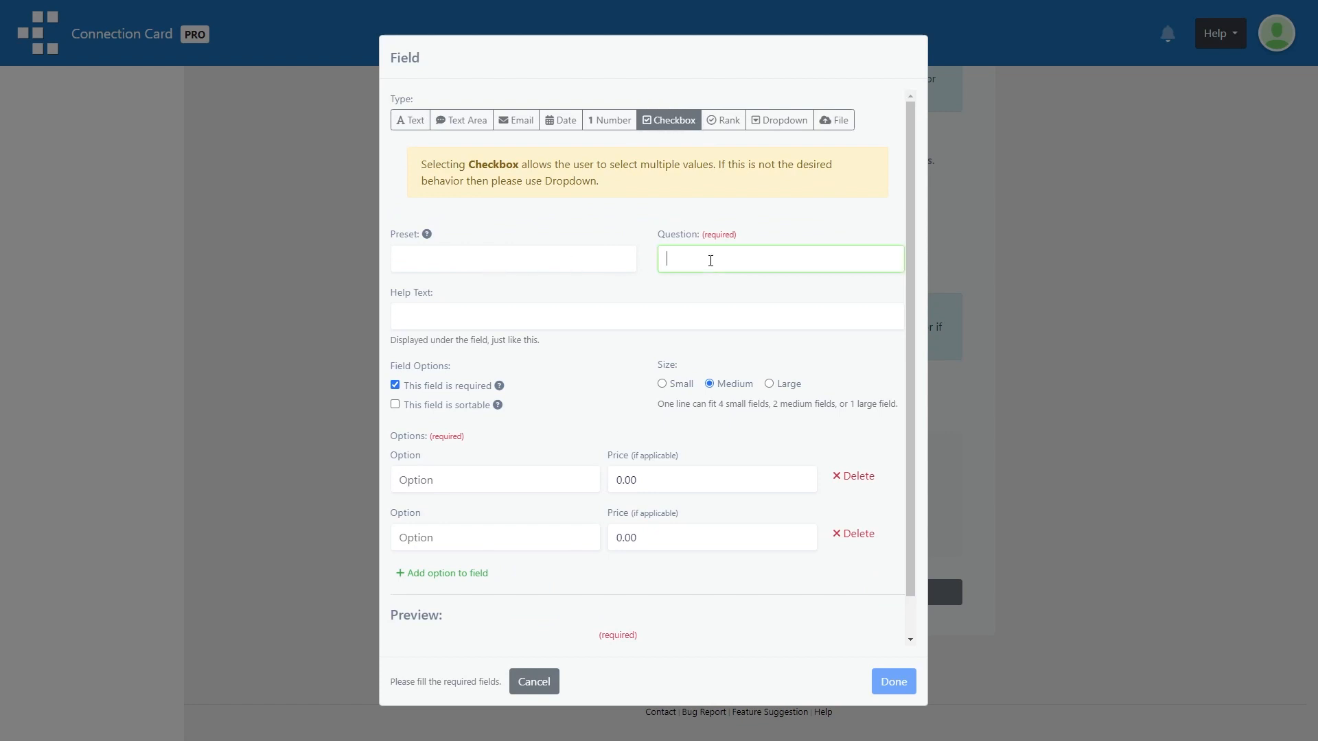
pyautogui.write('Optional D')
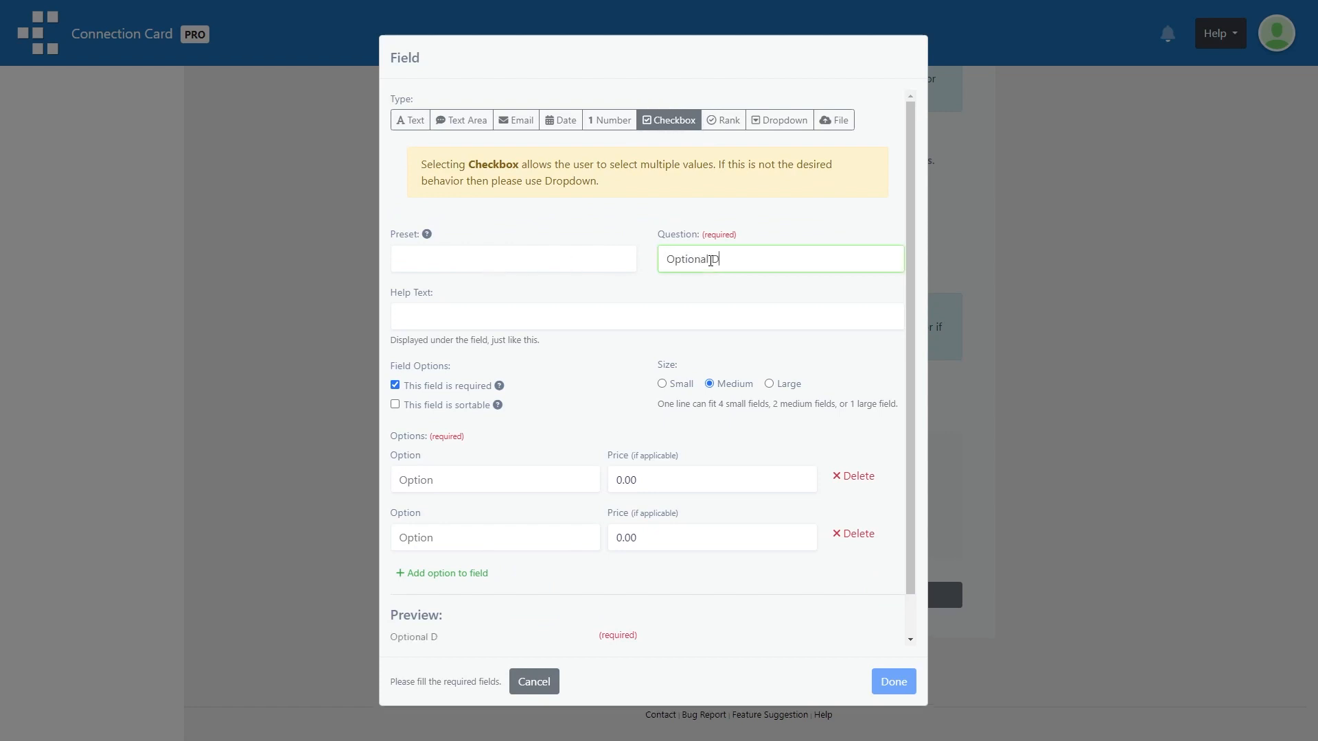
pyautogui.write('inner Friday Night')
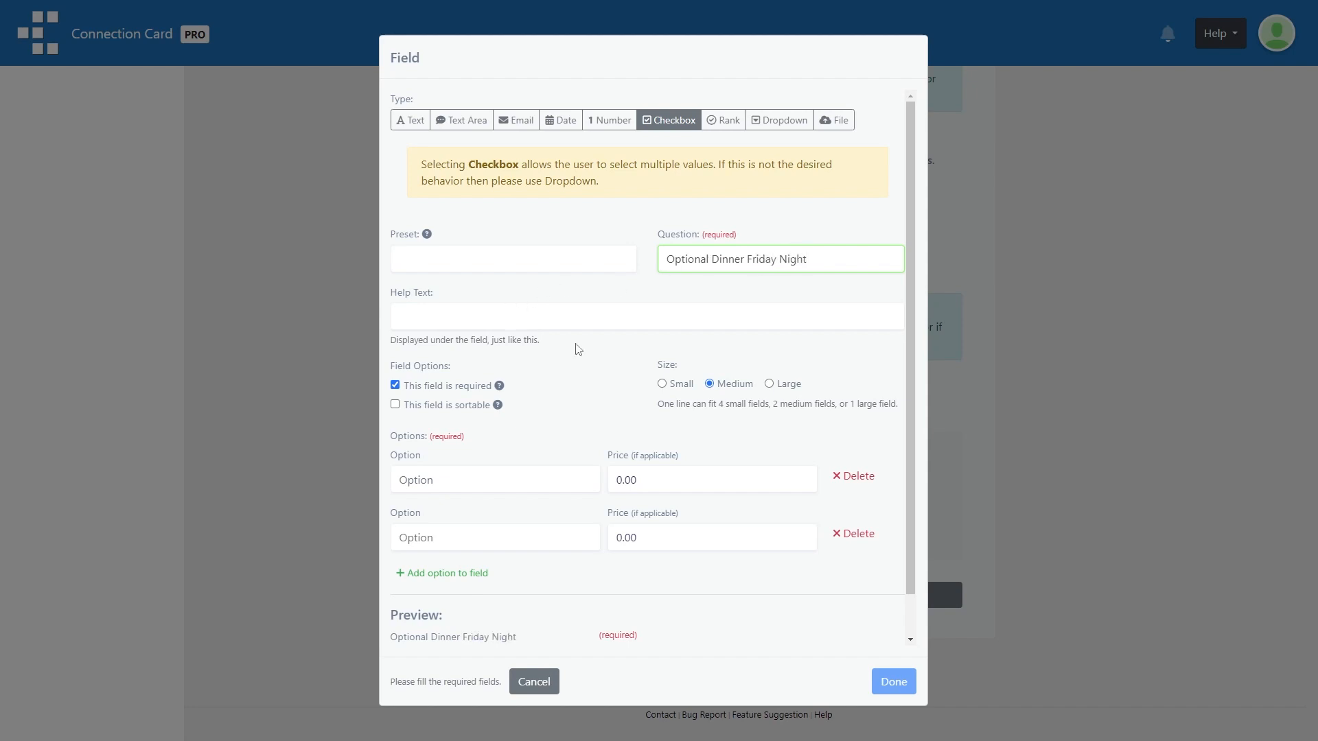
# Step: Name the dinner field's first option "Yes, please!" and price it at 15
pyautogui.click(489, 489)
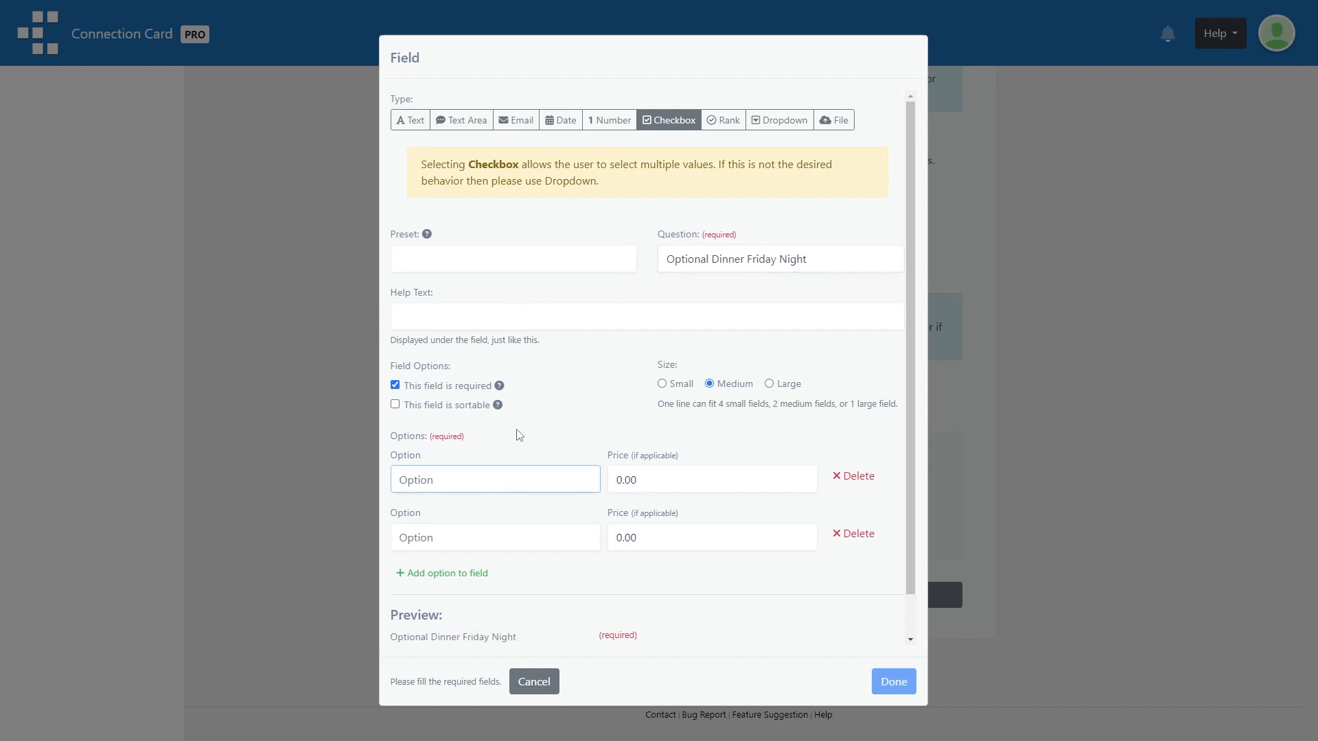
pyautogui.write('Yes, please!')
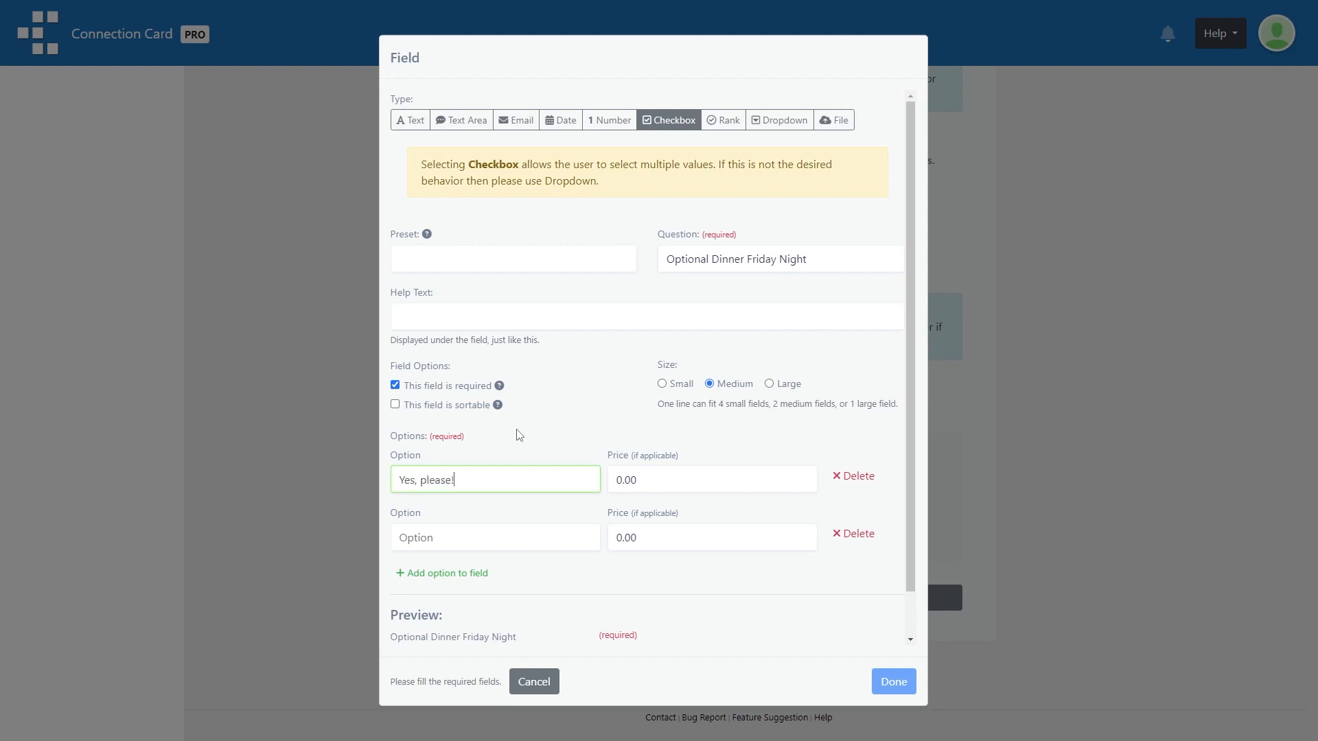
pyautogui.press('Tab')
pyautogui.write('15')
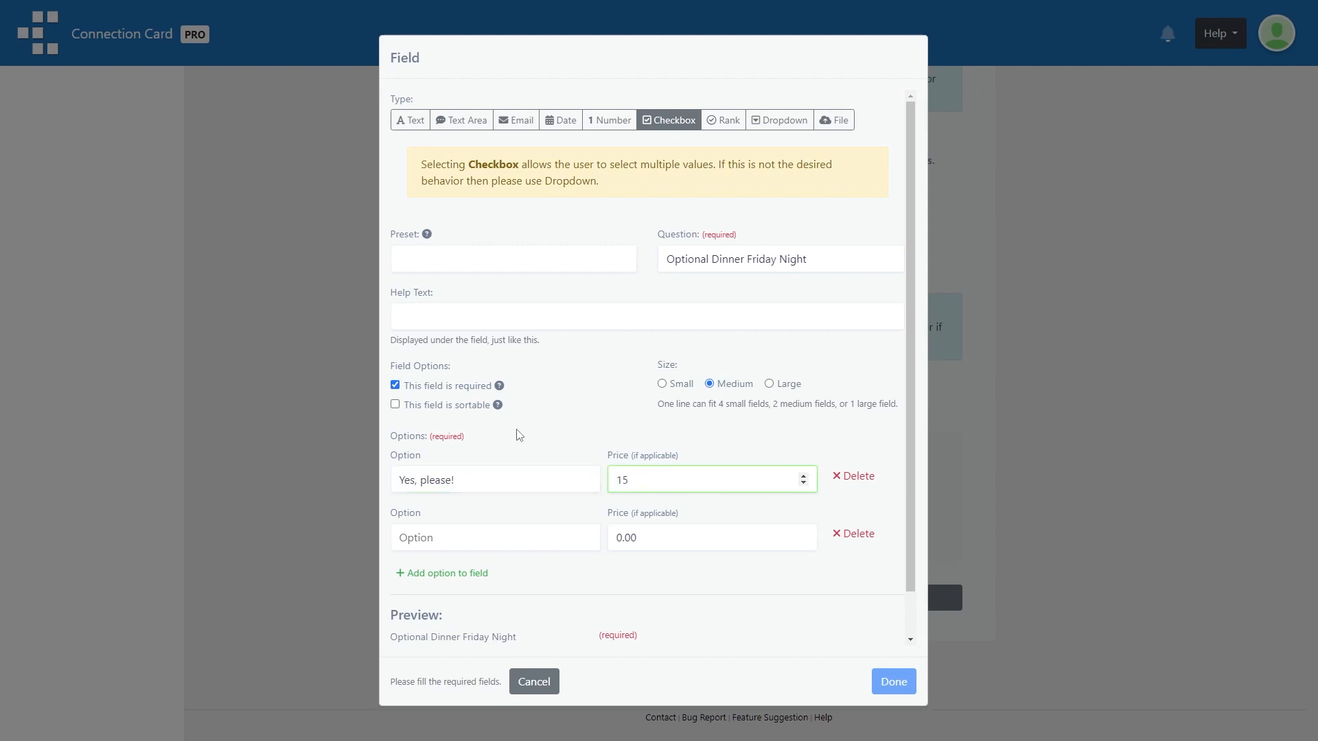
pyautogui.click(519, 435)
pyautogui.scroll(-1, 552, 444)
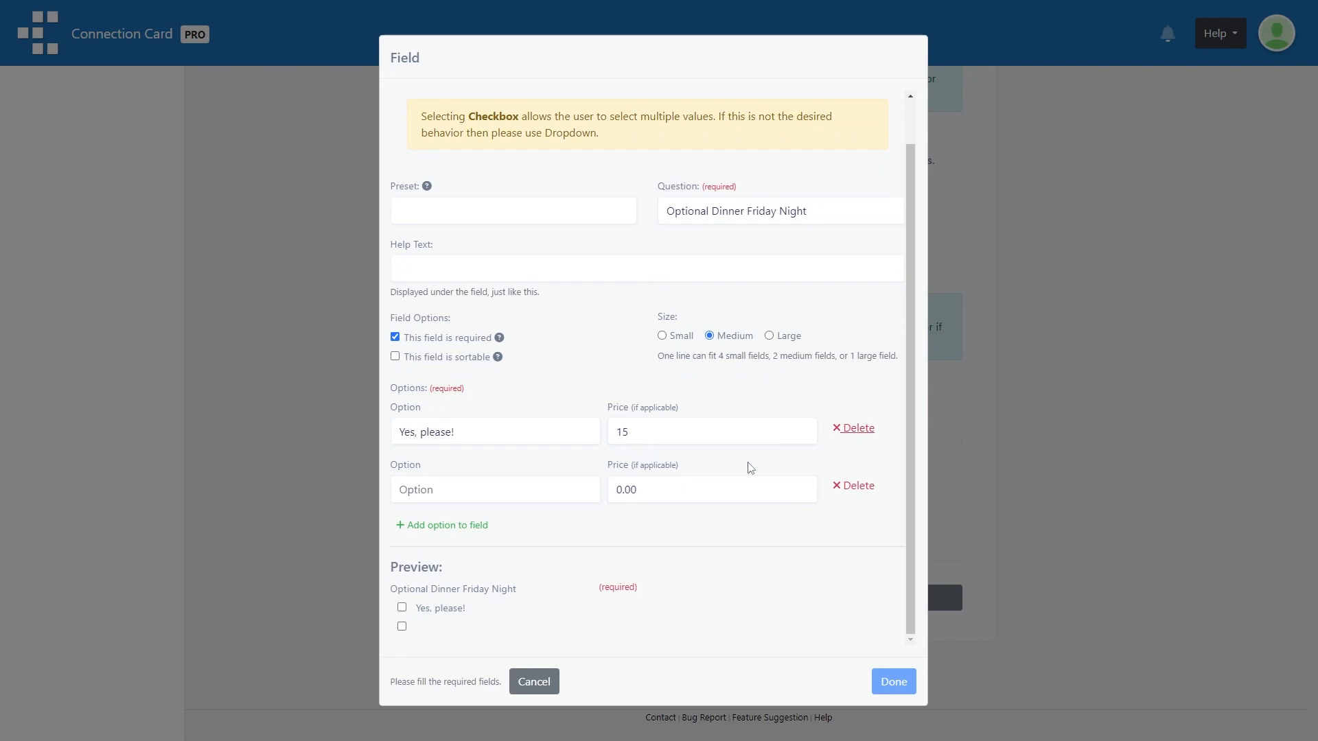
# Step: Delete the dinner field's empty second option, then save the field and the registration settings
pyautogui.click(861, 486)
pyautogui.click(889, 669)
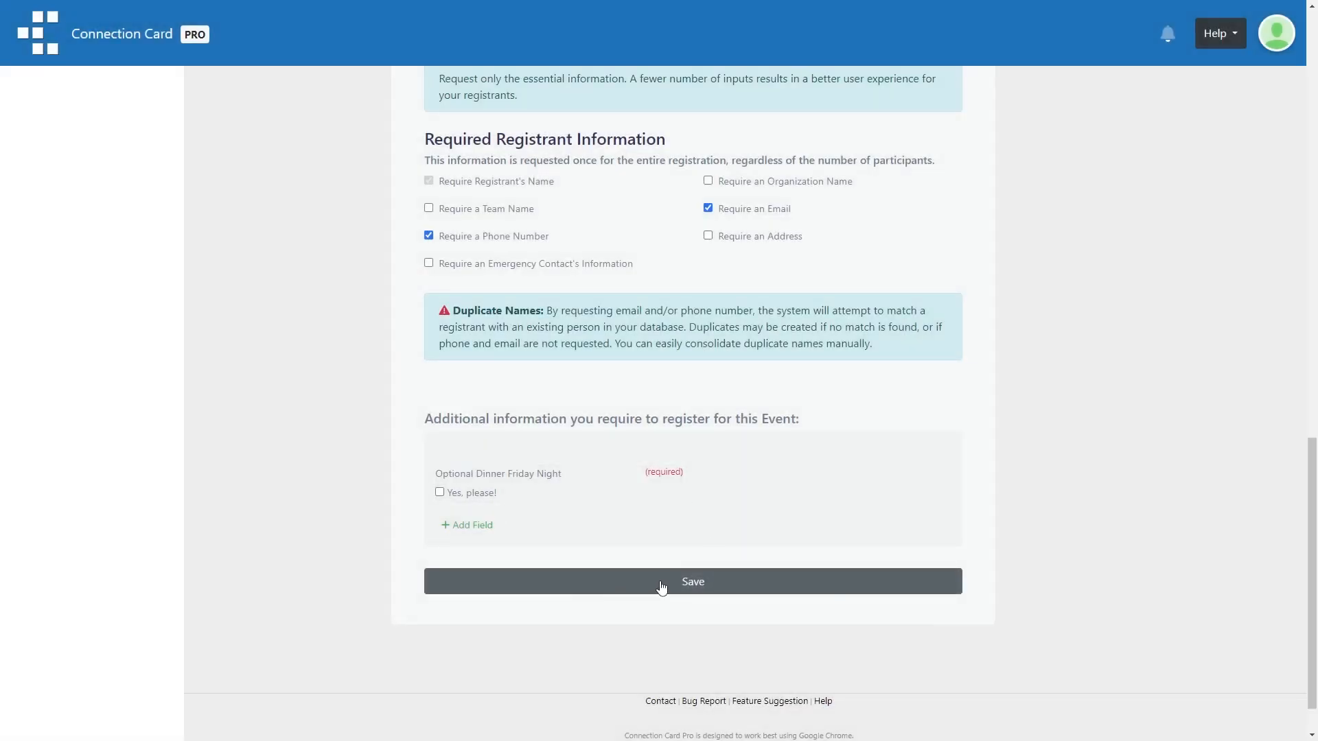
pyautogui.click(662, 583)
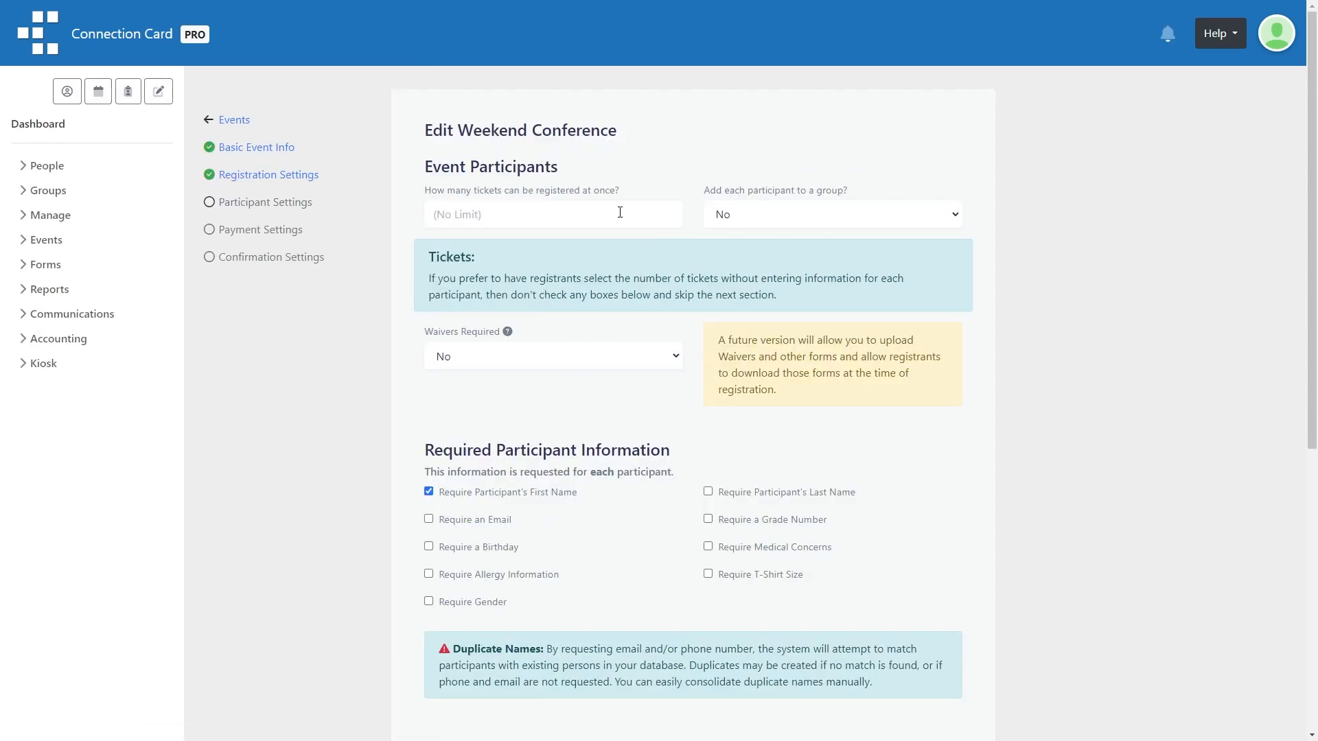
# Step: Require each participant's last name and T-shirt size in the participant settings
pyautogui.scroll(-2, 629, 340)
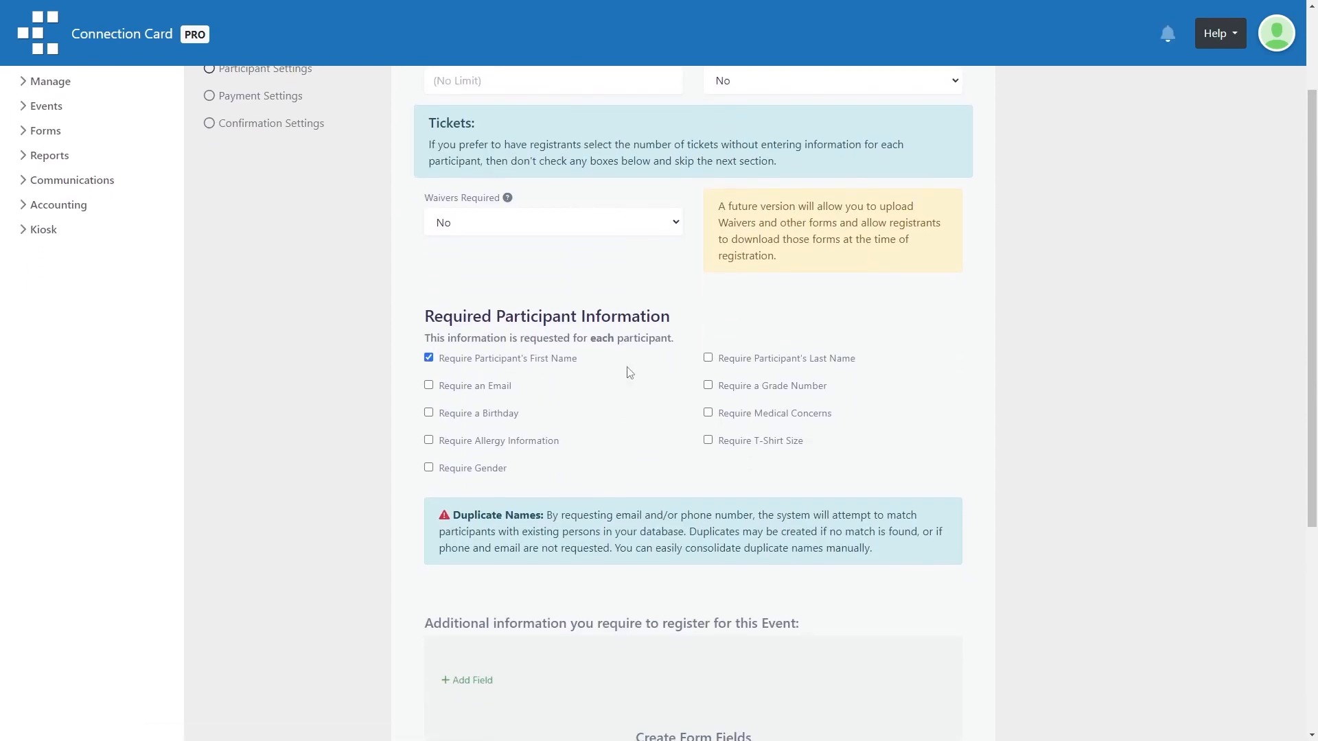
pyautogui.click(757, 356)
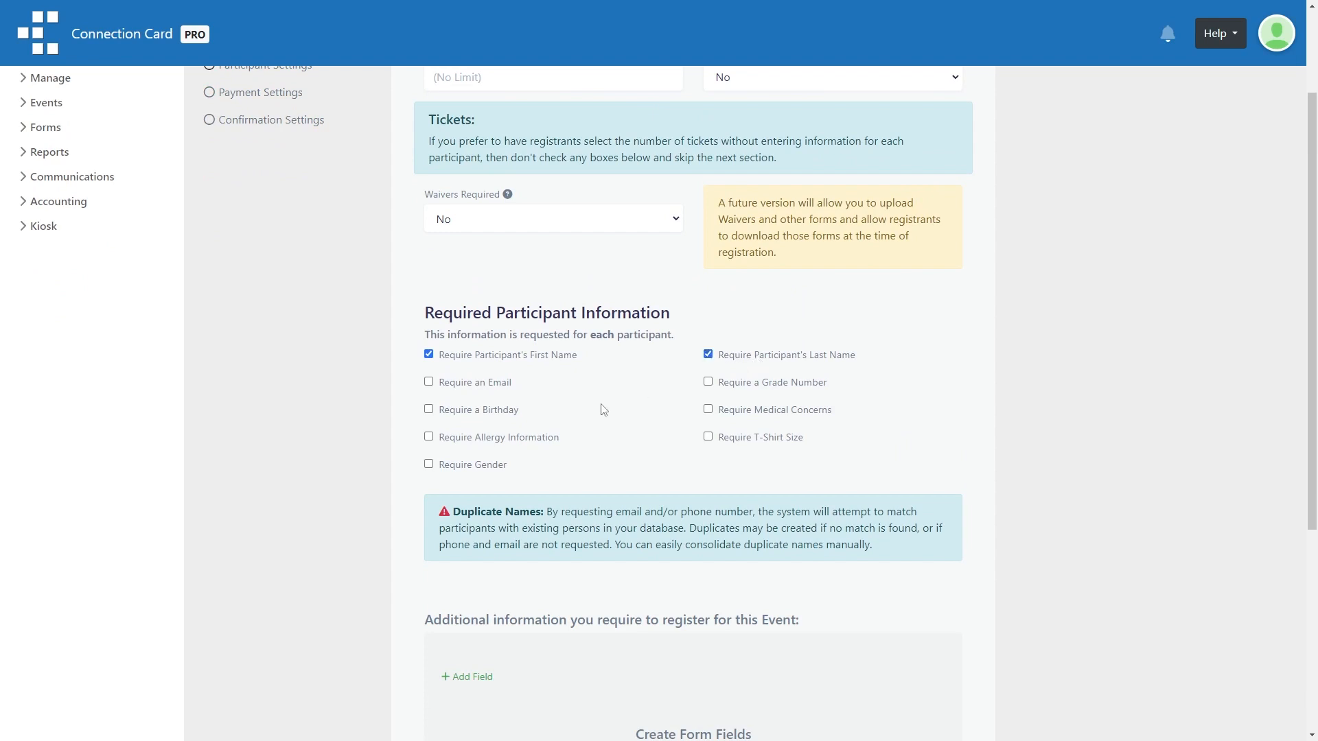
pyautogui.click(766, 437)
pyautogui.scroll(-3, 637, 424)
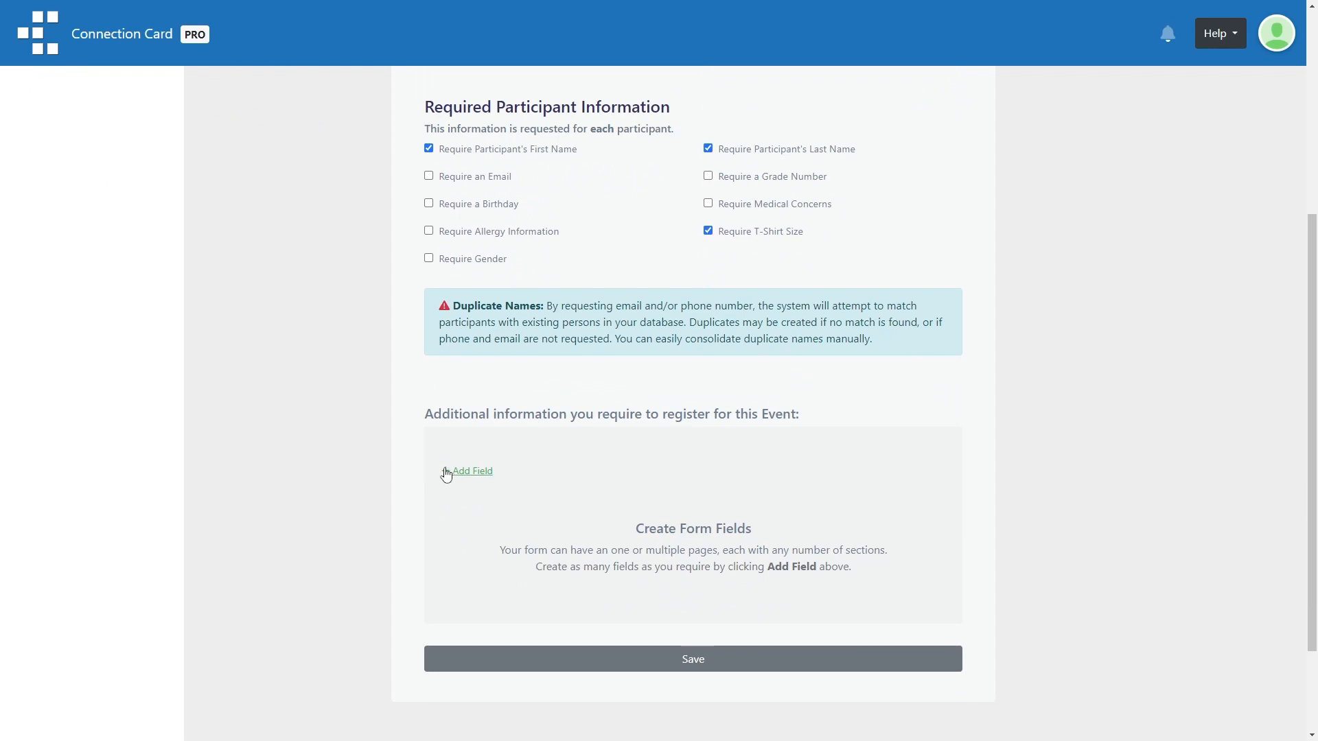
# Step: Save the participant settings for the Weekend Conference event
pyautogui.click(606, 659)
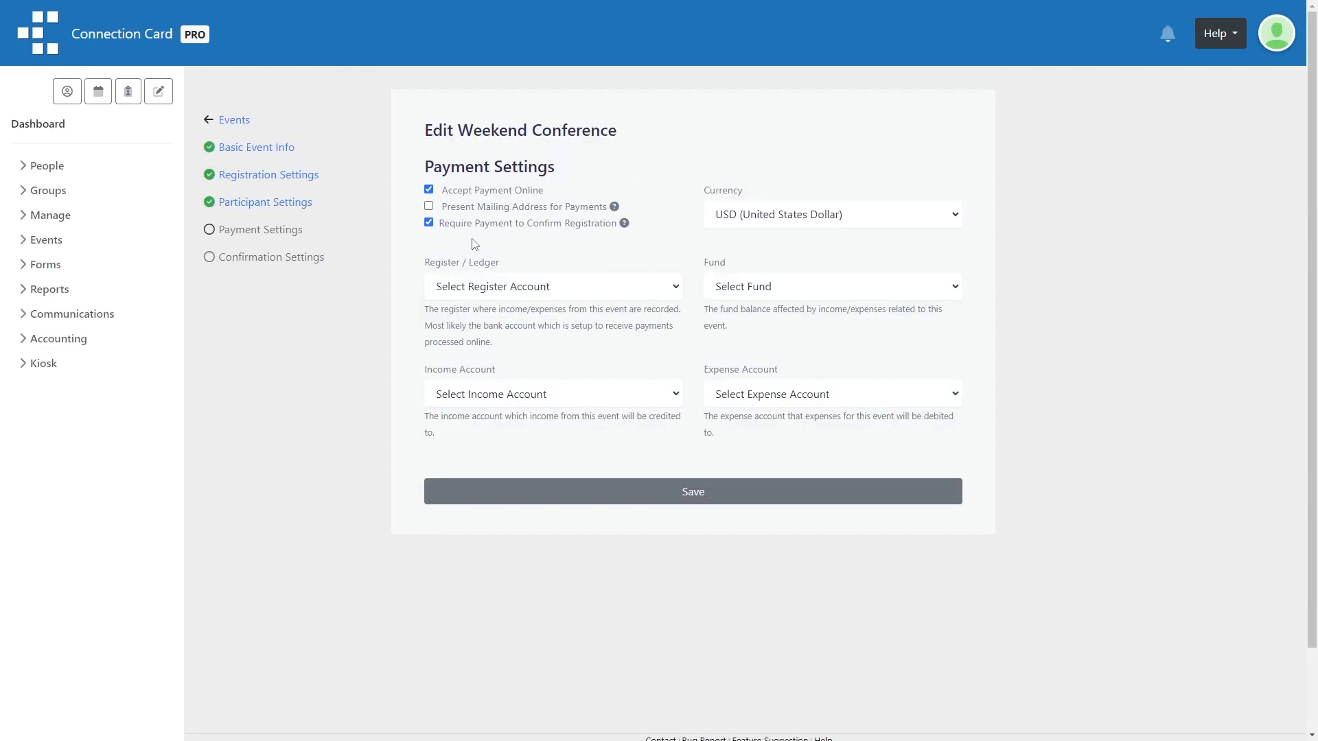
pyautogui.click(475, 192)
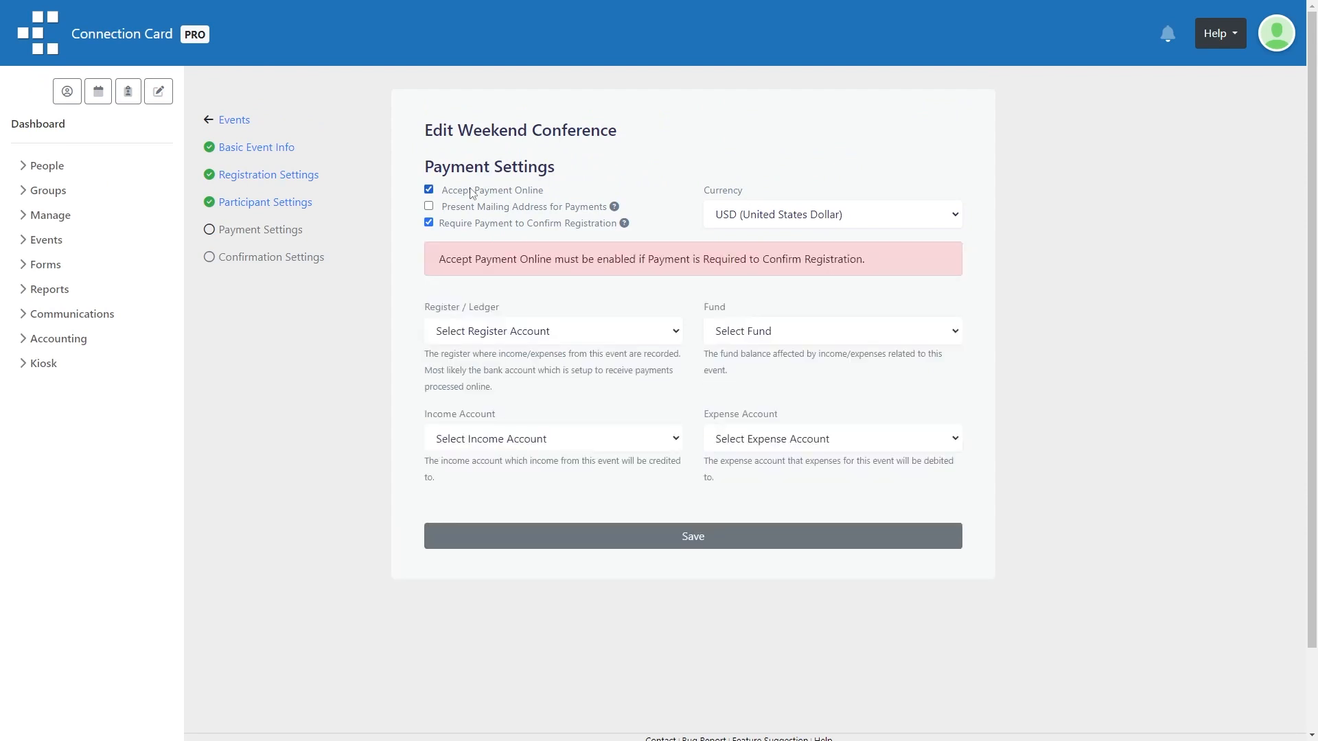
pyautogui.click(463, 227)
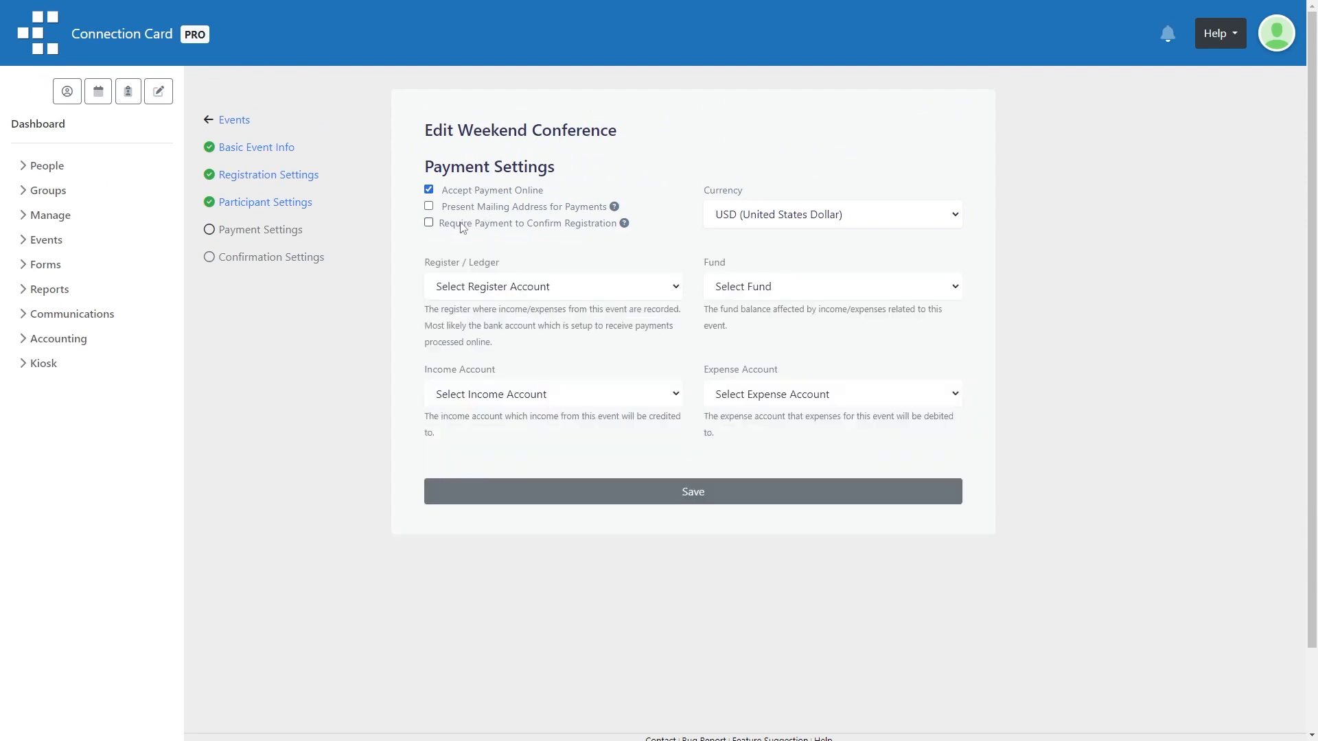
pyautogui.click(473, 194)
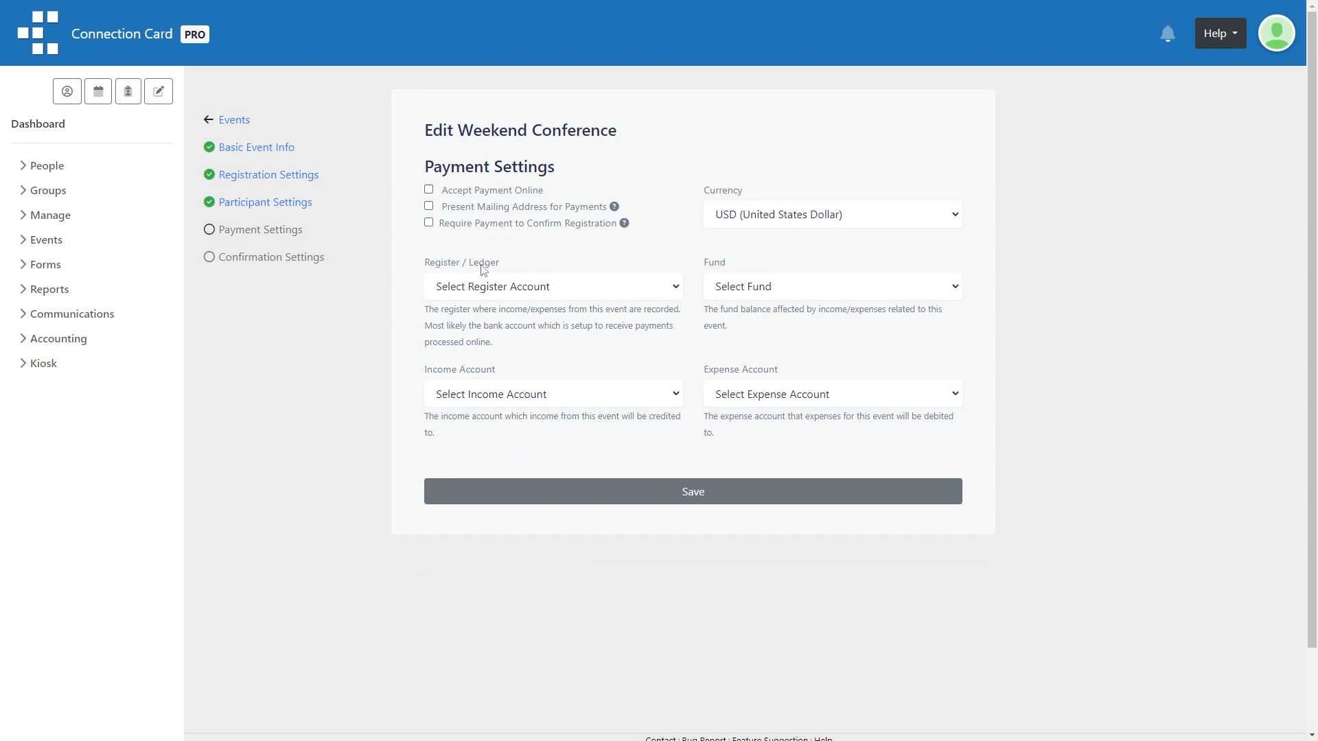
pyautogui.click(468, 193)
pyautogui.click(474, 224)
pyautogui.click(461, 227)
# Step: Set the event's register account to "1000 - Chequing" and its fund to "3000 - General Fund"
pyautogui.click(536, 291)
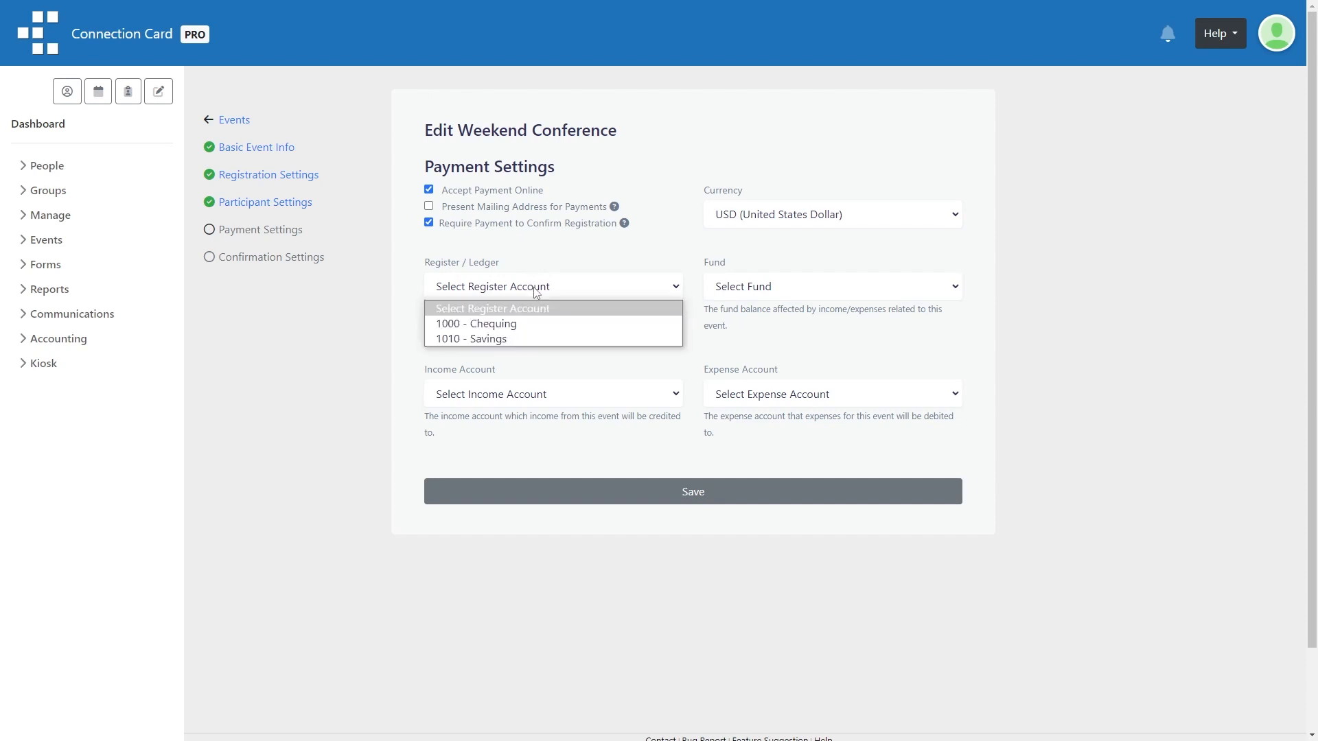
pyautogui.click(523, 323)
pyautogui.click(723, 295)
pyautogui.click(733, 322)
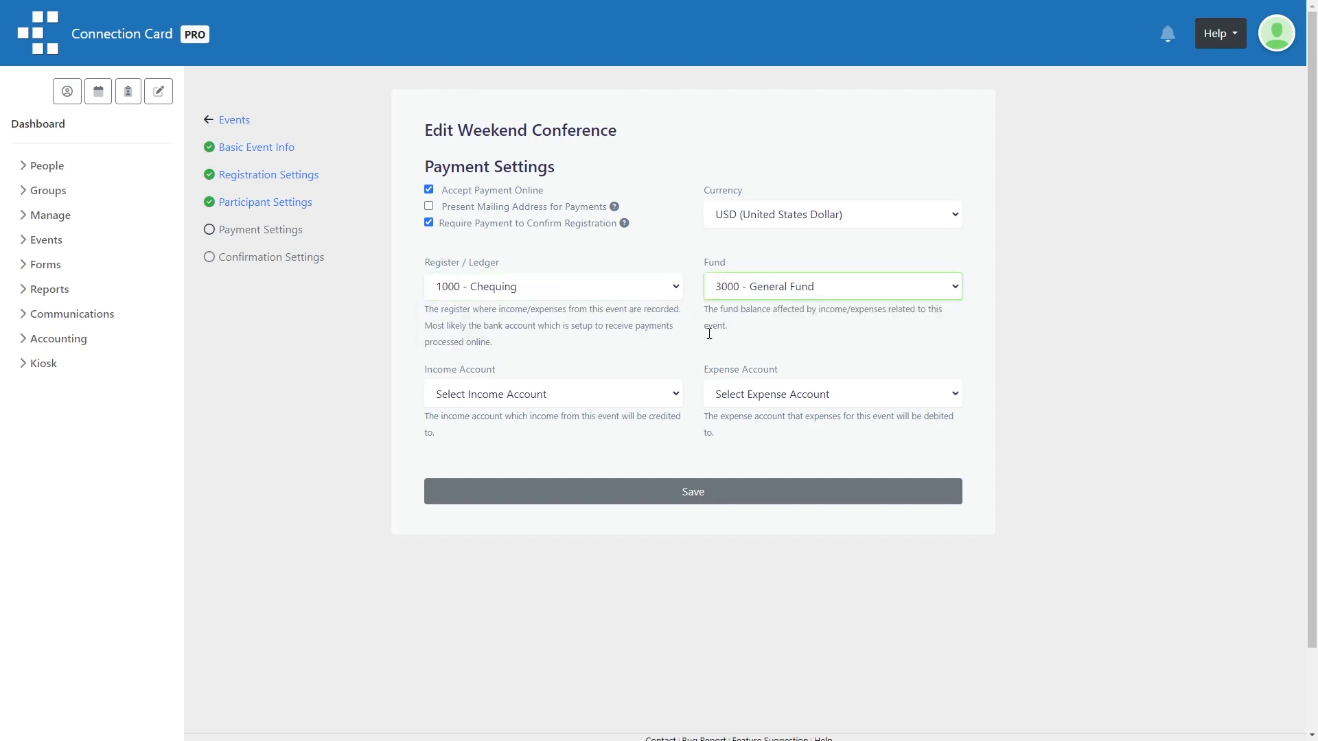
# Step: Assign income account "4300 - Mens Programs" and expense account "5100 - Bank Fees", then save the payment settings
pyautogui.click(543, 400)
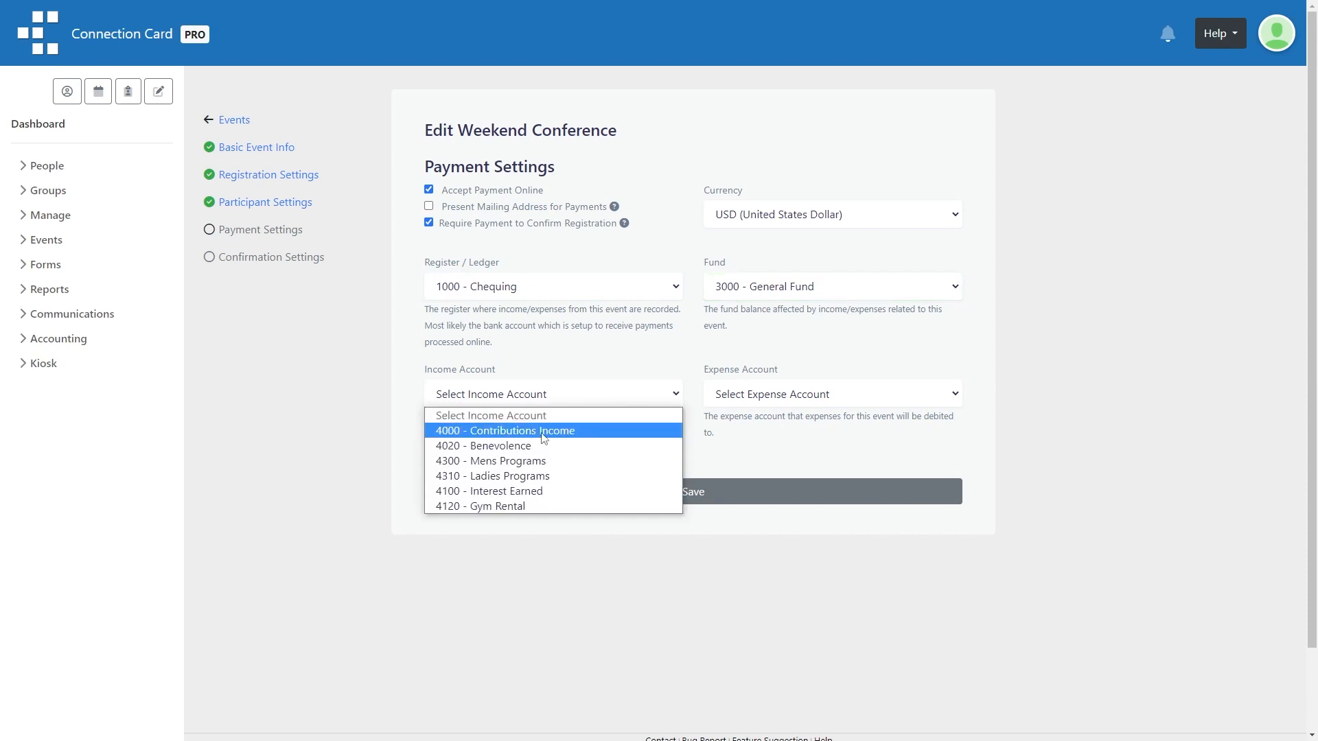
pyautogui.click(536, 461)
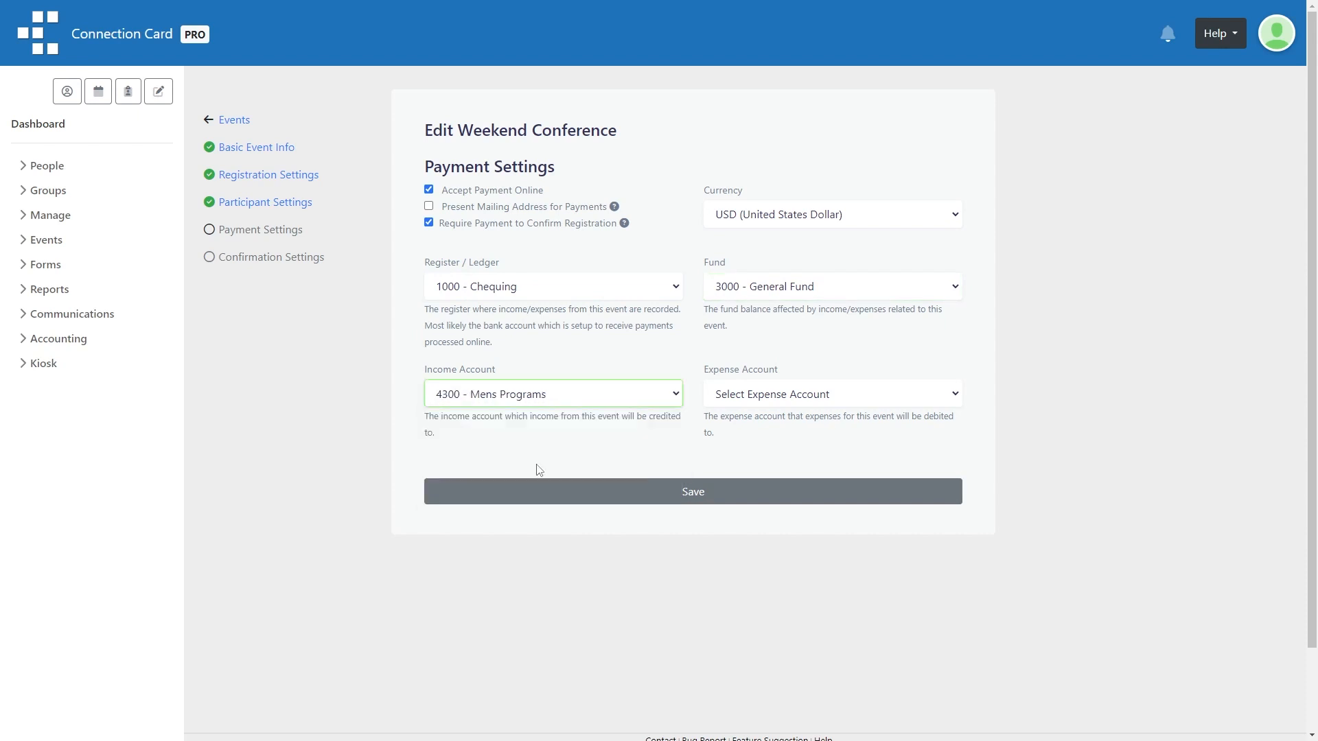
pyautogui.click(732, 397)
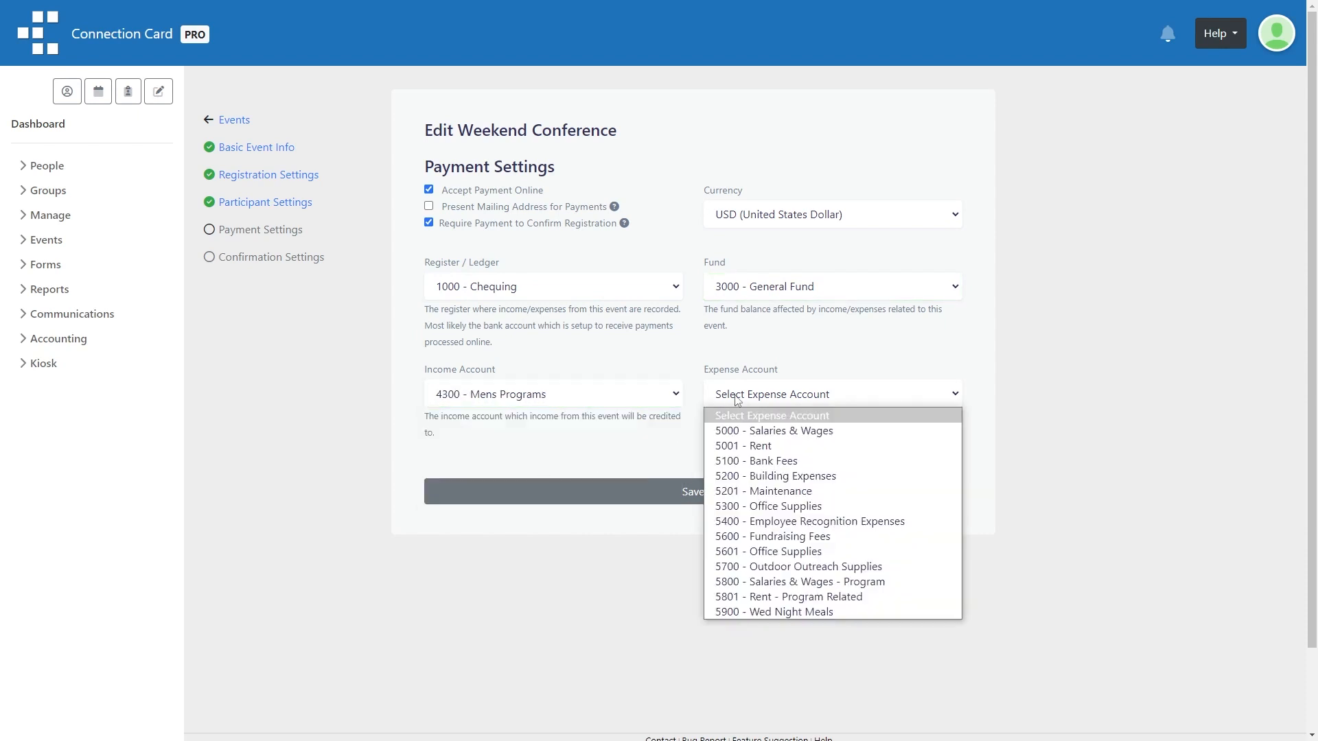
pyautogui.click(770, 461)
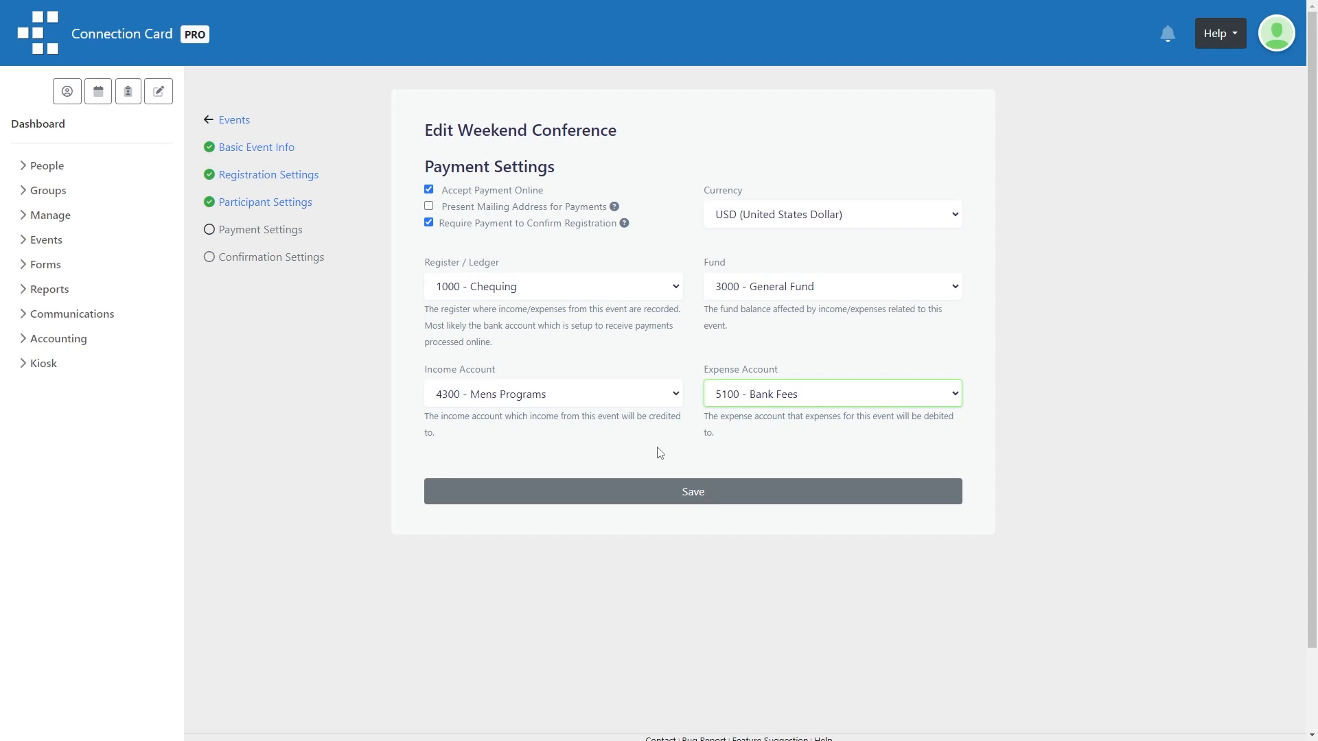
pyautogui.click(634, 492)
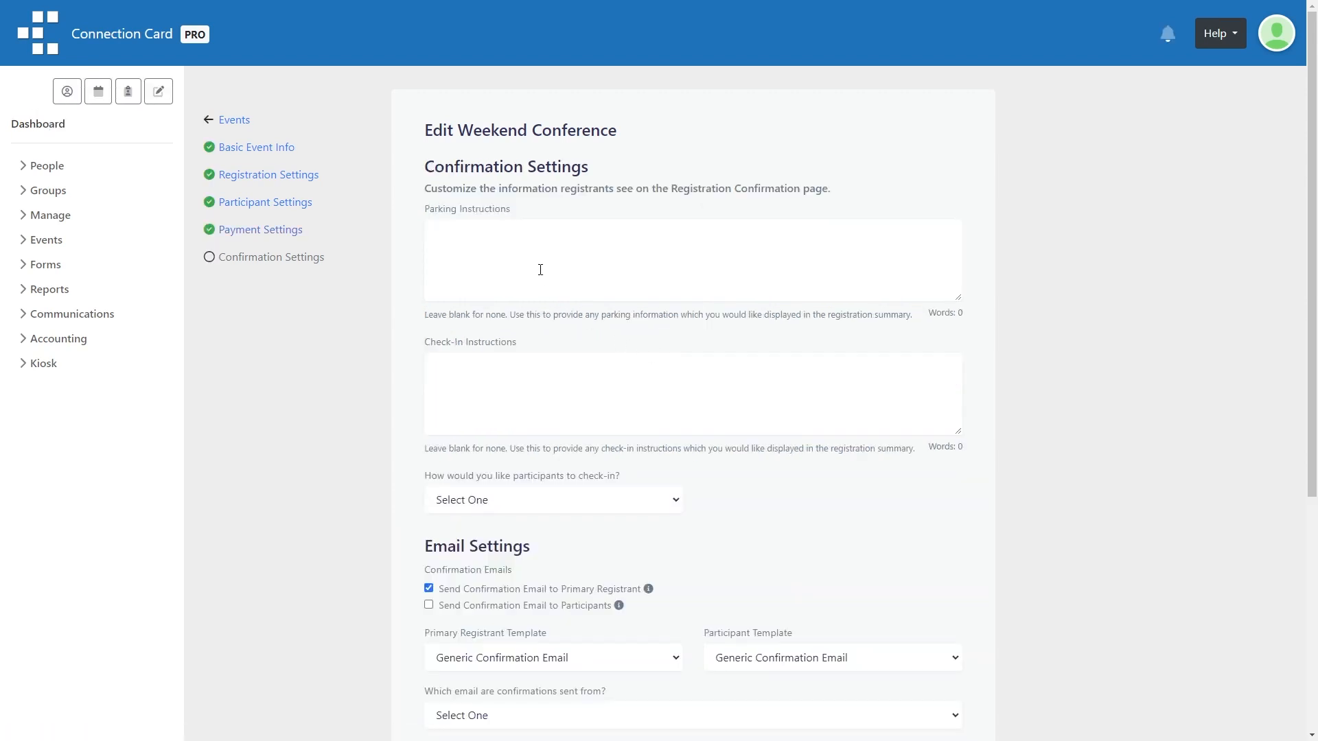
# Step: Enter the parking instructions "Please park in the green area." and the check-in instructions "Please check-in with a volunteer."
pyautogui.write('Please ')
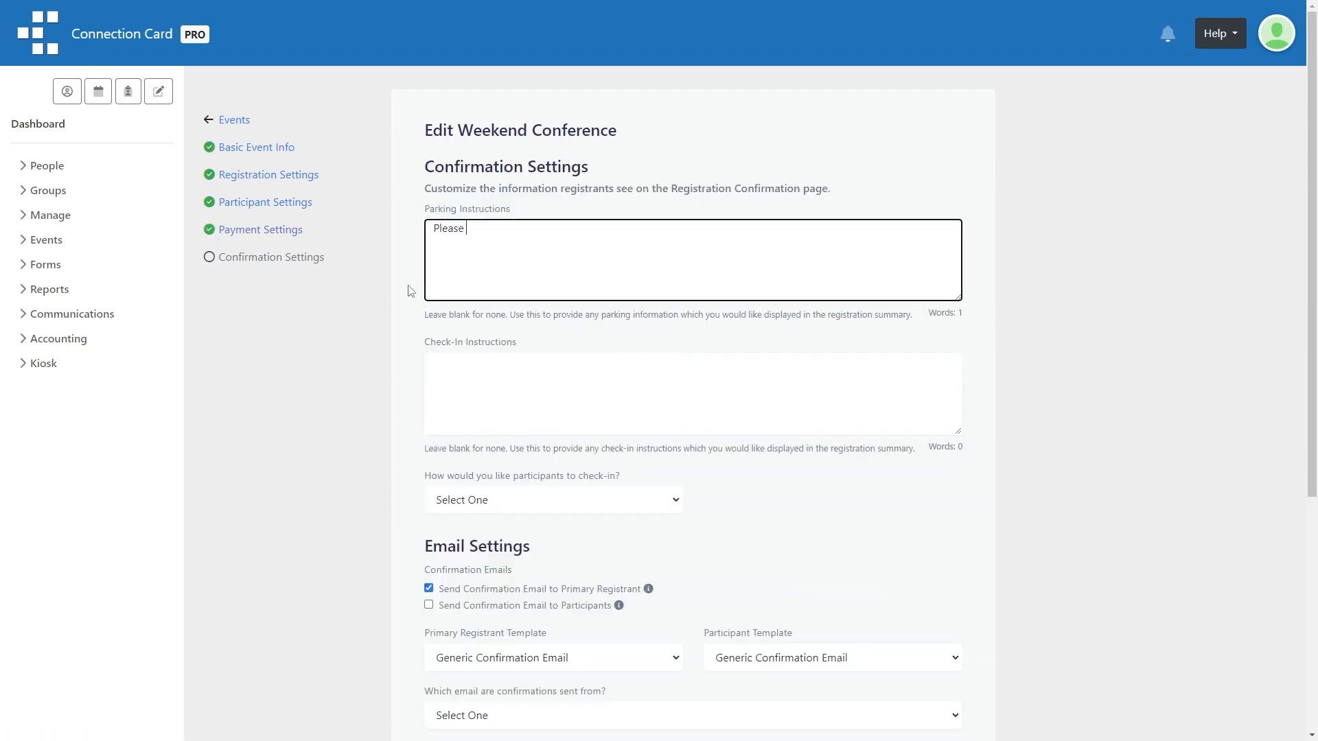
pyautogui.write('park in the green area.')
pyautogui.click(493, 400)
pyautogui.write('Ple')
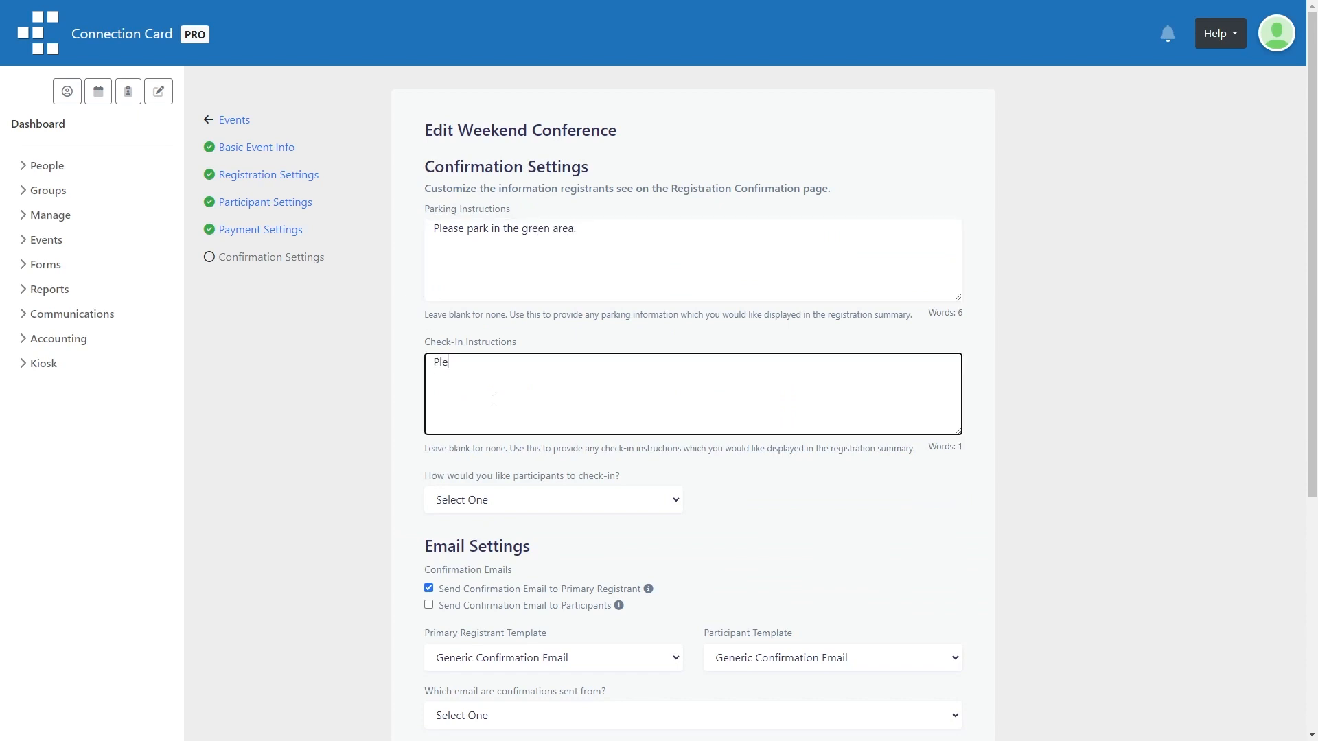
pyautogui.write('ase check-in with a volunteer.')
# Step: Set the participants' check-in method to "Registration Confirmation"
pyautogui.scroll(-3, 493, 400)
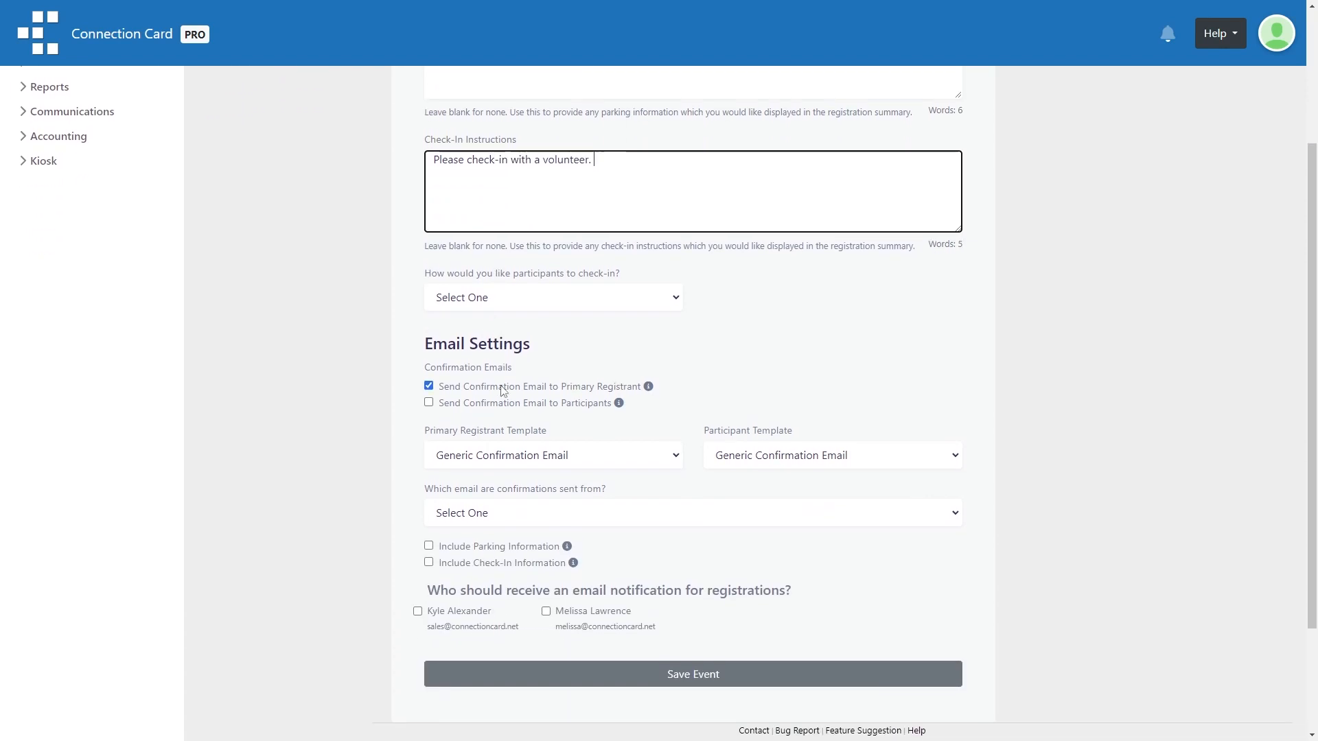
pyautogui.click(506, 293)
pyautogui.click(505, 331)
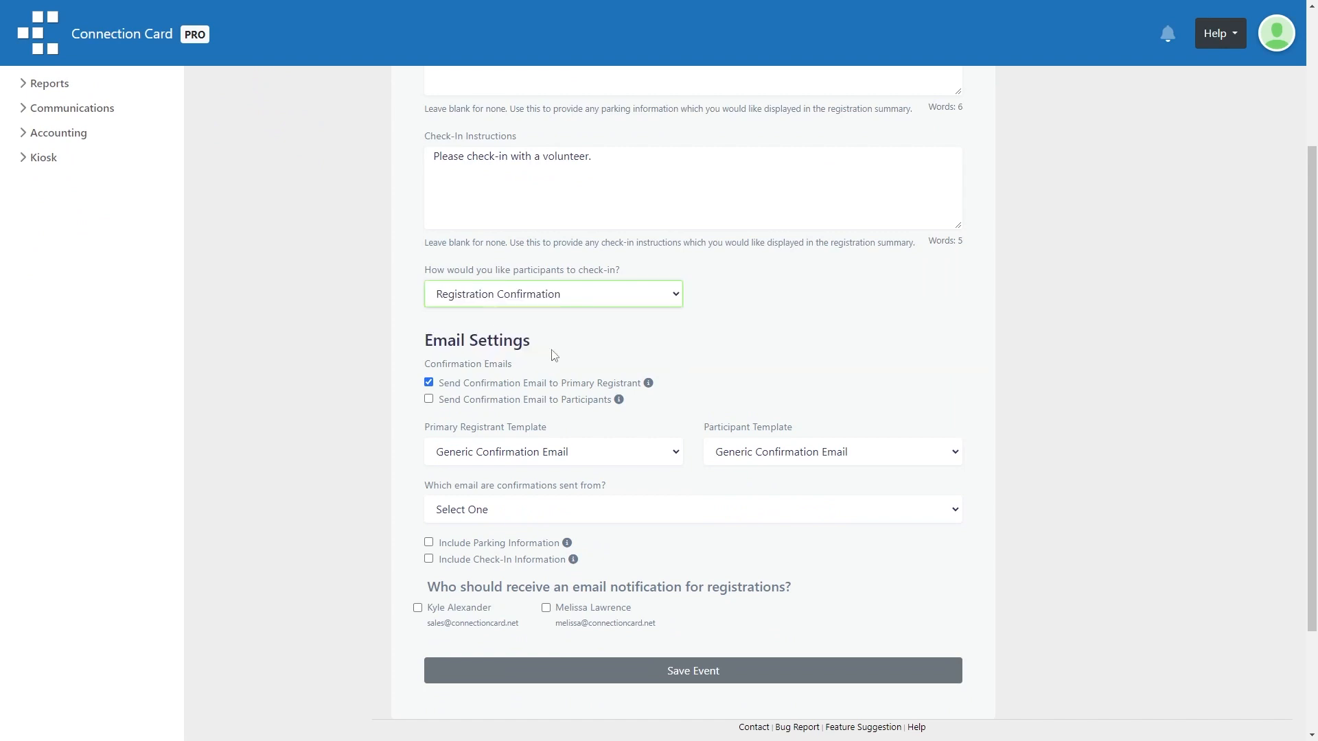
pyautogui.scroll(-2, 553, 349)
pyautogui.click(526, 265)
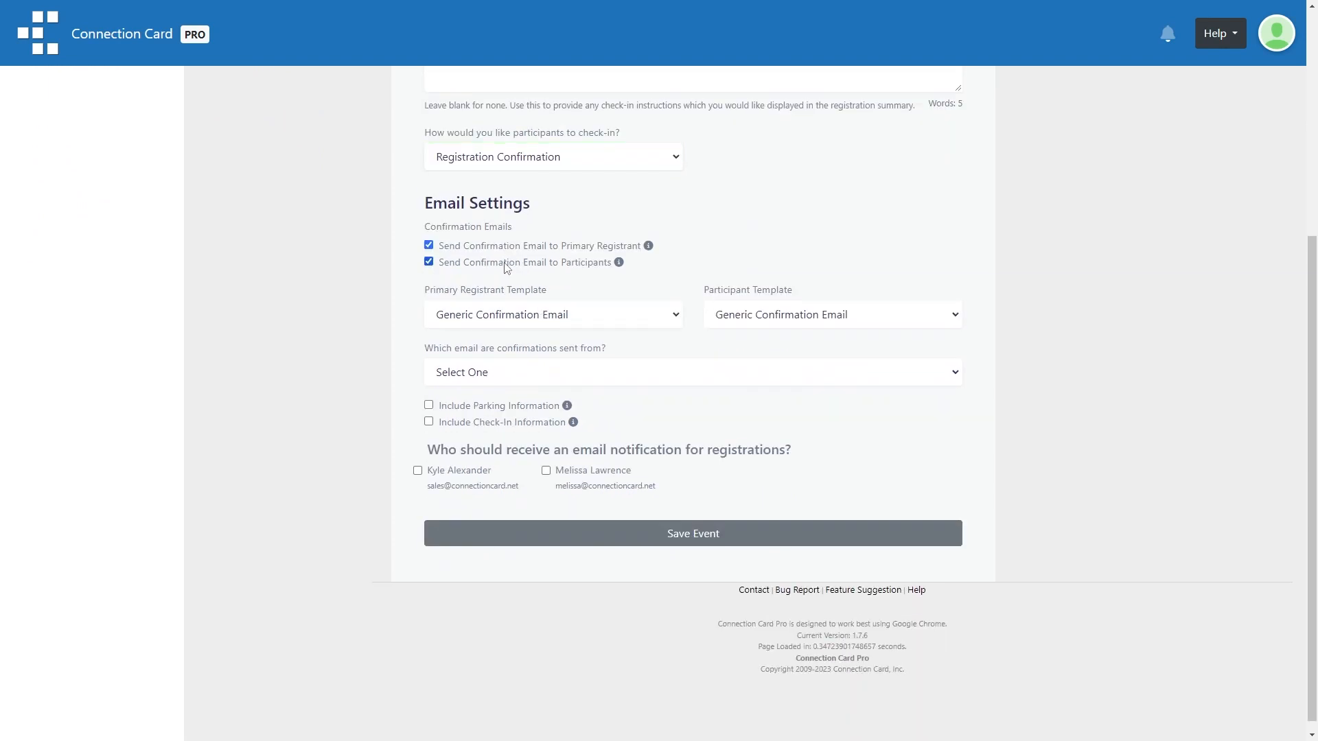
pyautogui.click(508, 266)
# Step: Open the choice of confirmation email templates for the primary registrant
pyautogui.click(529, 319)
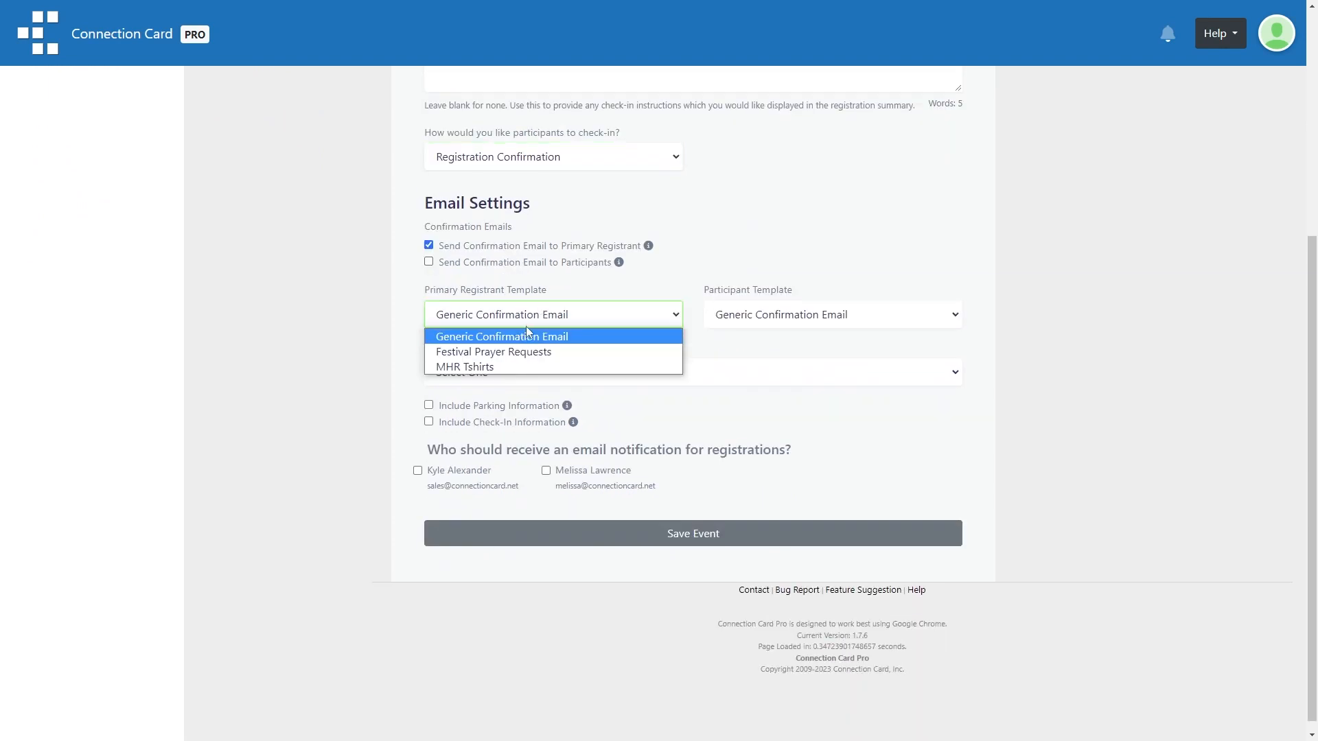